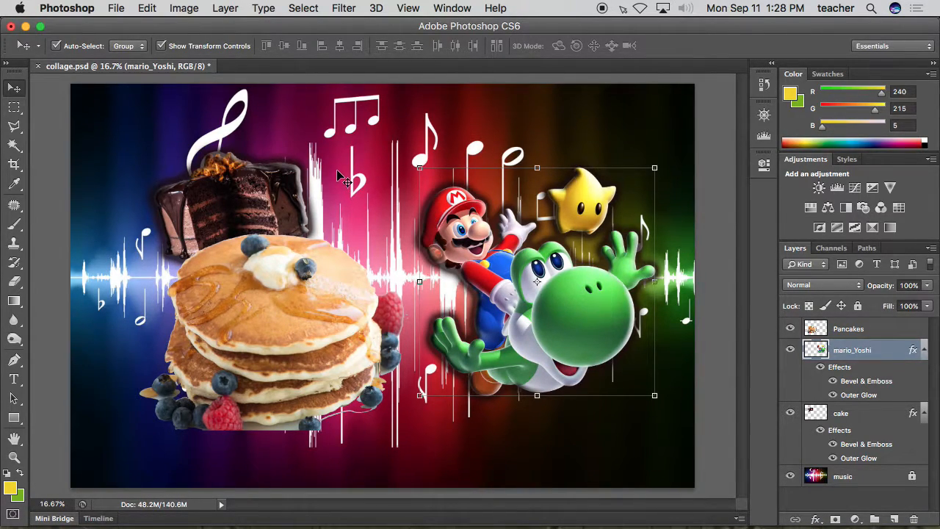
# Step: Move the pancakes image down to the lower-left corner of the collage
pyautogui.click(316, 273)
pyautogui.moveTo(316, 286); pyautogui.dragTo(251, 365)
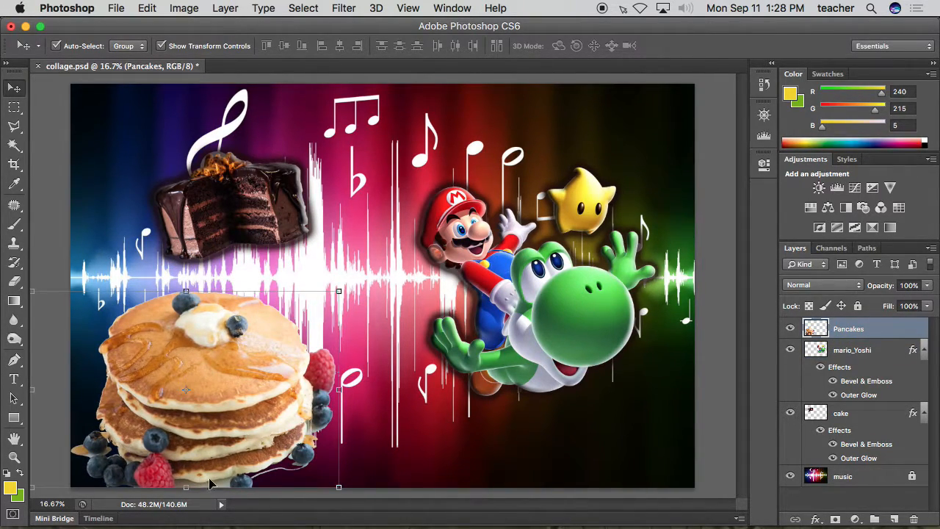
# Step: Start opening a file from the Downloads folder and arrange the files by Date Added
pyautogui.click(119, 10)
pyautogui.click(132, 39)
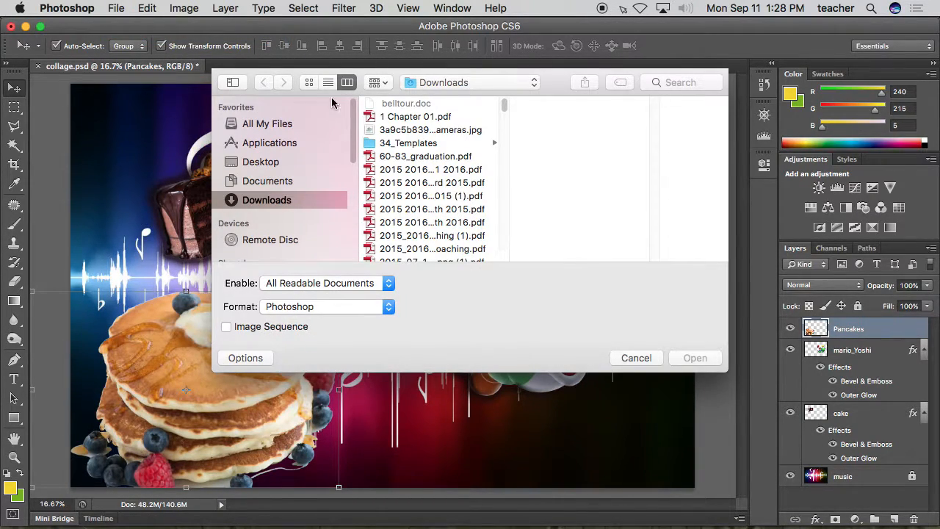
pyautogui.moveTo(505, 106)
pyautogui.mouseDown()
pyautogui.moveTo(506, 130)
pyautogui.moveTo(506, 109)
pyautogui.mouseUp()
pyautogui.click(378, 82)
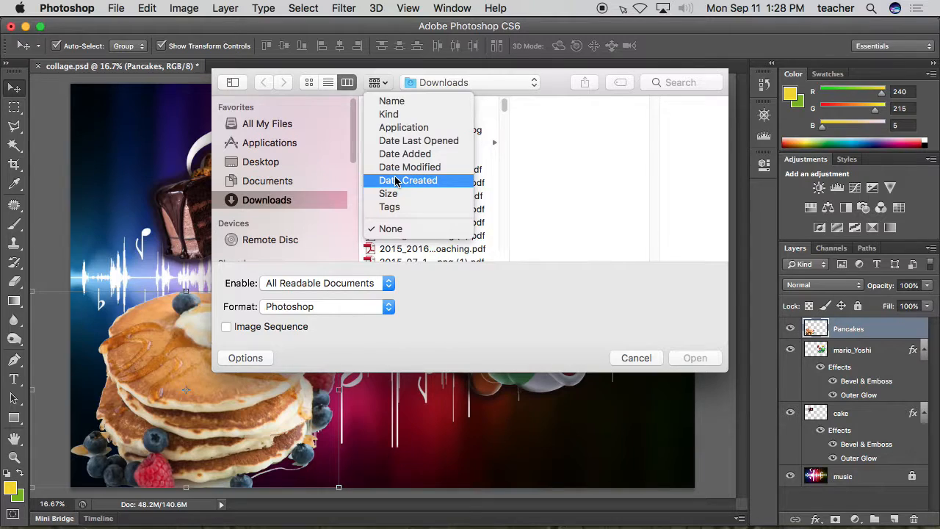
pyautogui.click(401, 153)
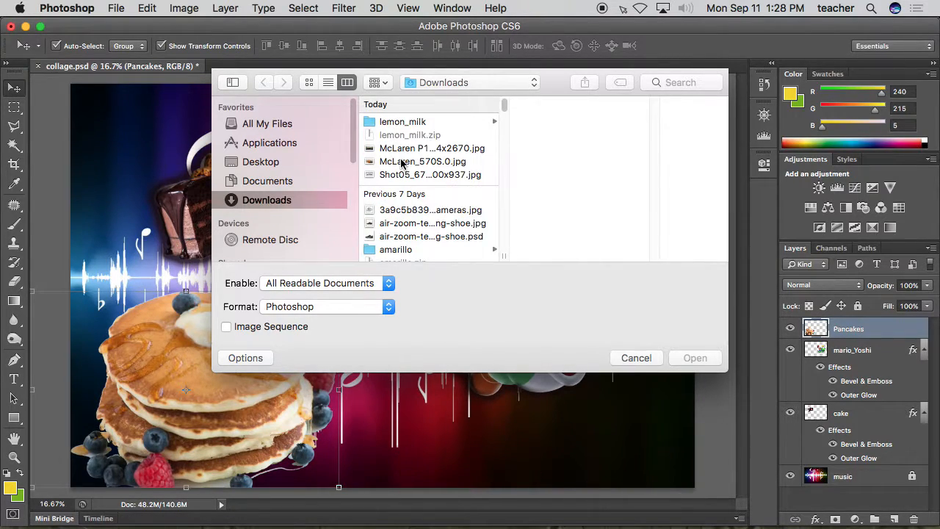
# Step: Preview today's three McLaren car JPGs and open the P1 Bahrain, 570S and Shot05_675LT images together
pyautogui.click(405, 149)
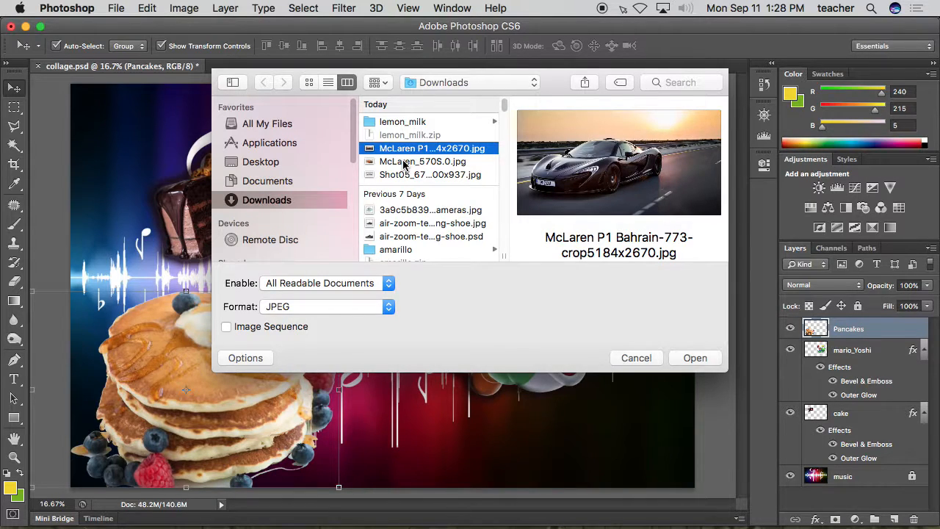
pyautogui.click(404, 162)
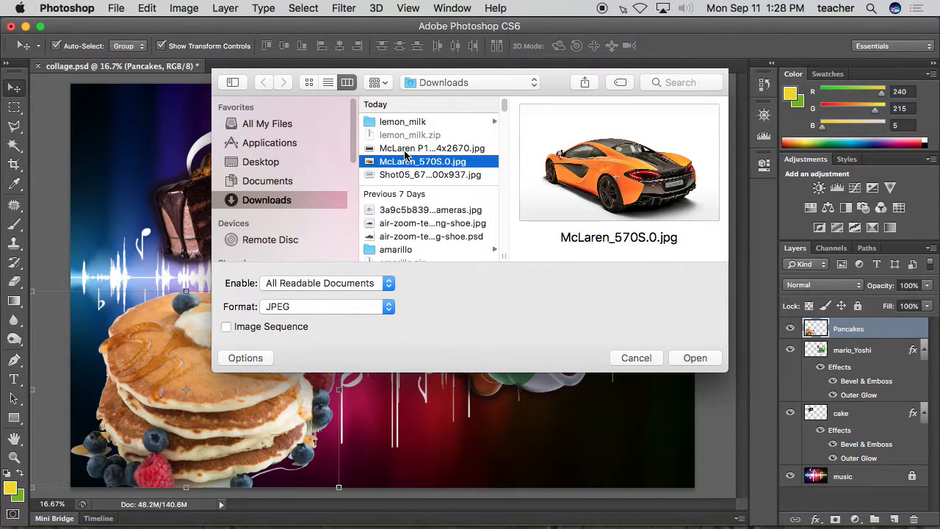
pyautogui.click(405, 149)
pyautogui.click(405, 175)
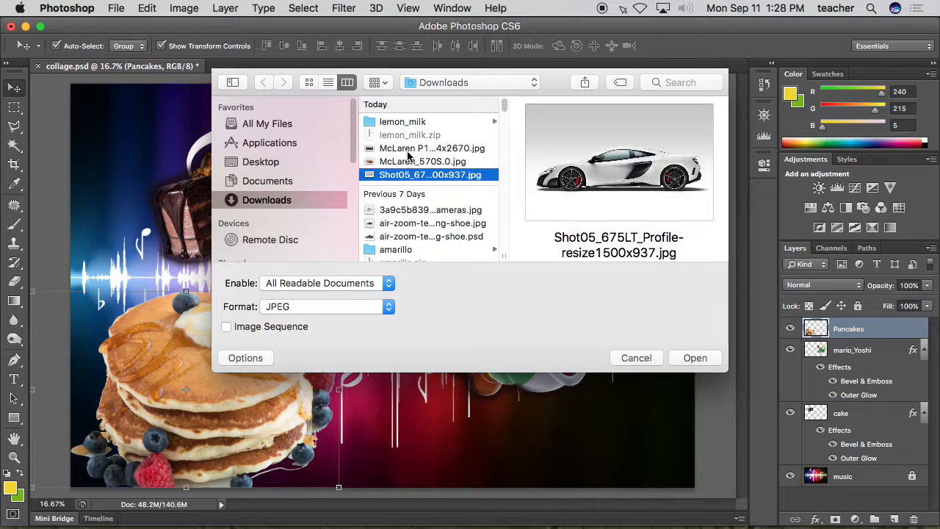
pyautogui.keyDown('shift'); pyautogui.click(408, 150); pyautogui.keyUp('shift')
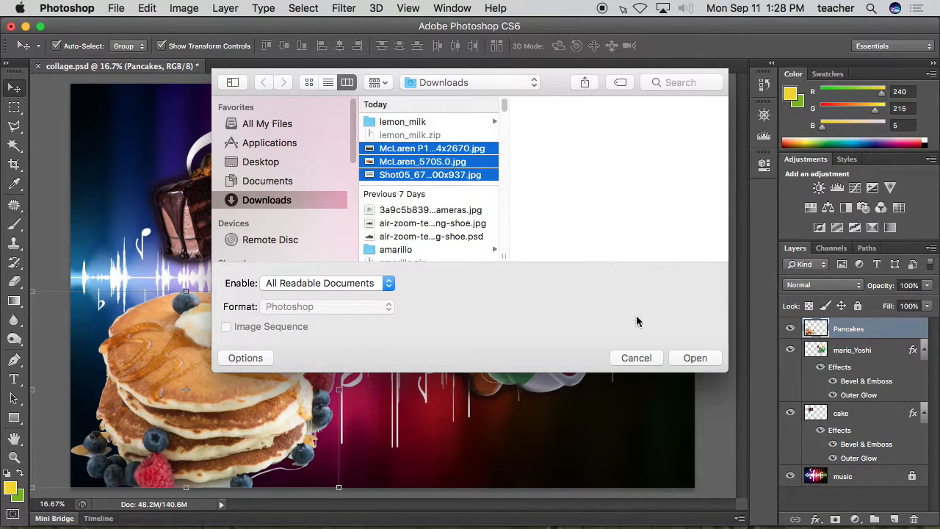
pyautogui.click(694, 359)
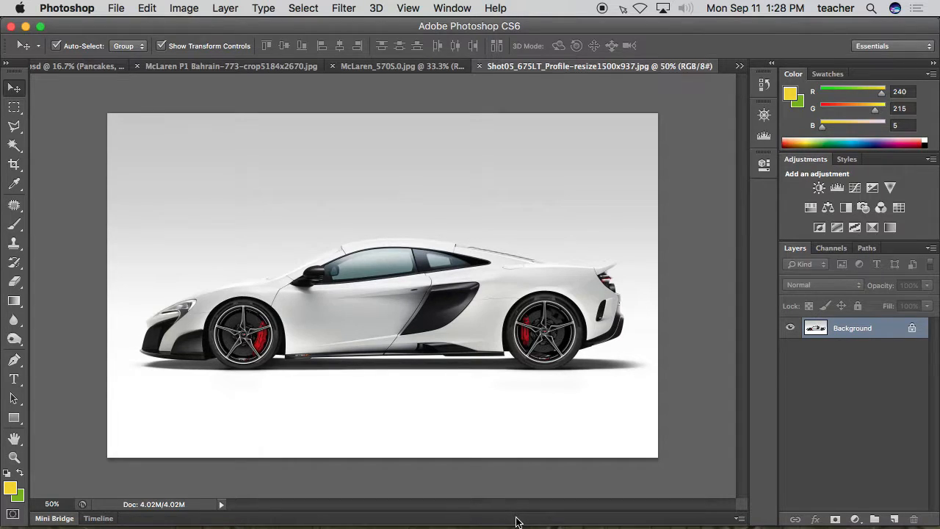
# Step: Switch to Adobe Bridge, look through the JPEG thumbnails in the Downloads folder, and return to Photoshop
pyautogui.moveTo(515, 523)
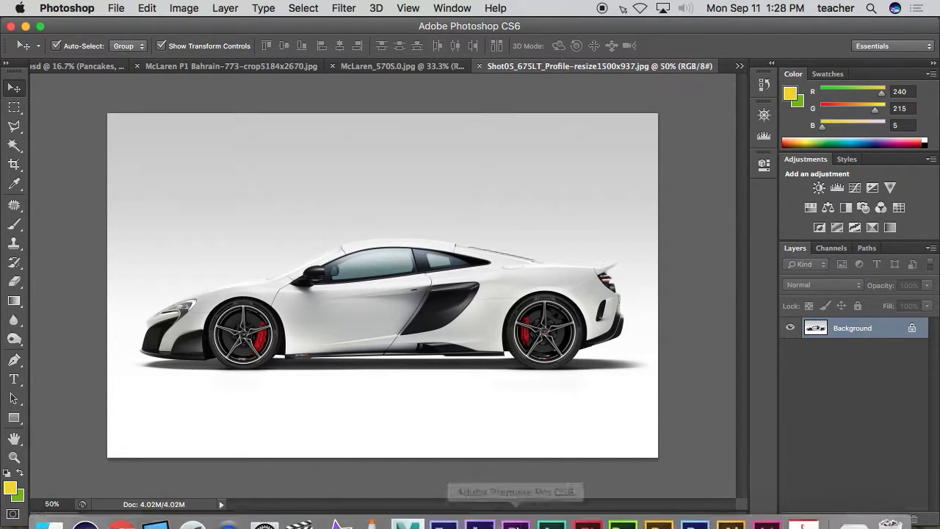
pyautogui.click(658, 505)
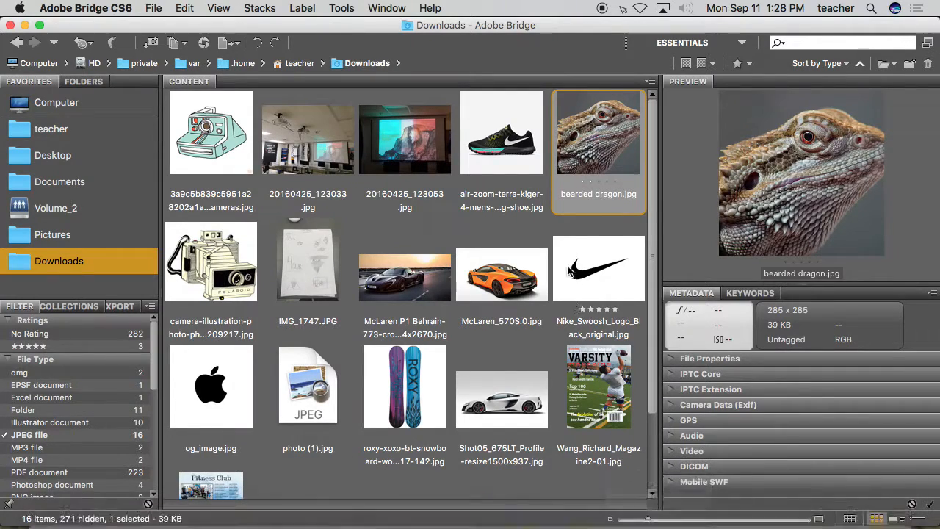
pyautogui.moveTo(649, 251)
pyautogui.mouseDown()
pyautogui.moveTo(657, 353)
pyautogui.moveTo(655, 235)
pyautogui.mouseUp()
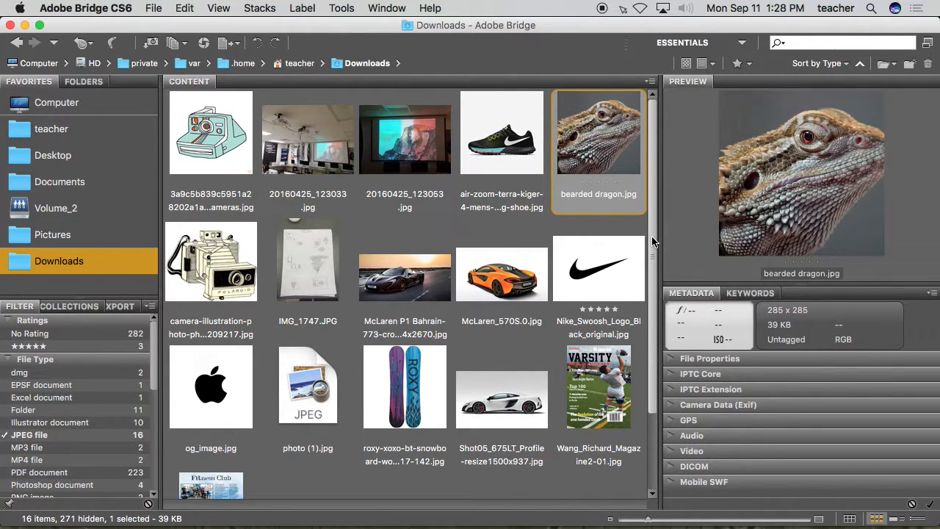
pyautogui.scroll(-2, 652, 241)
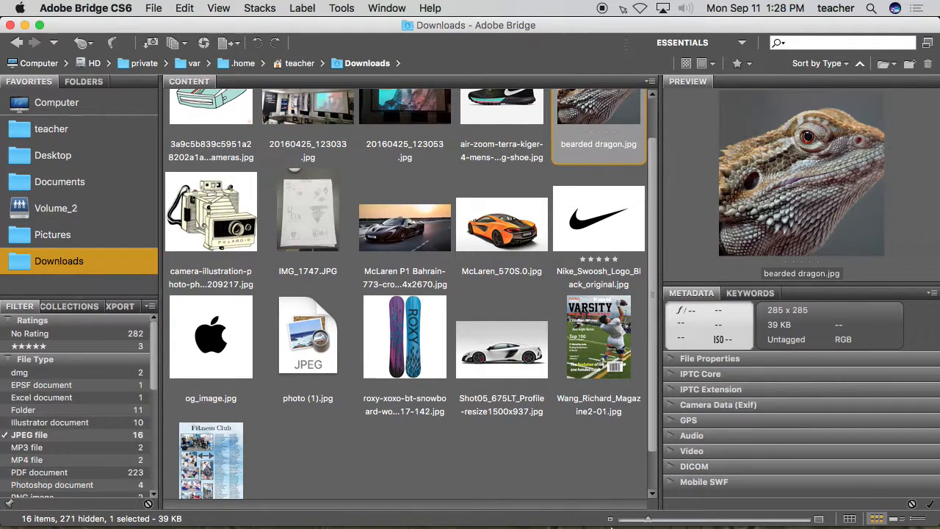
pyautogui.moveTo(622, 516)
pyautogui.click(694, 518)
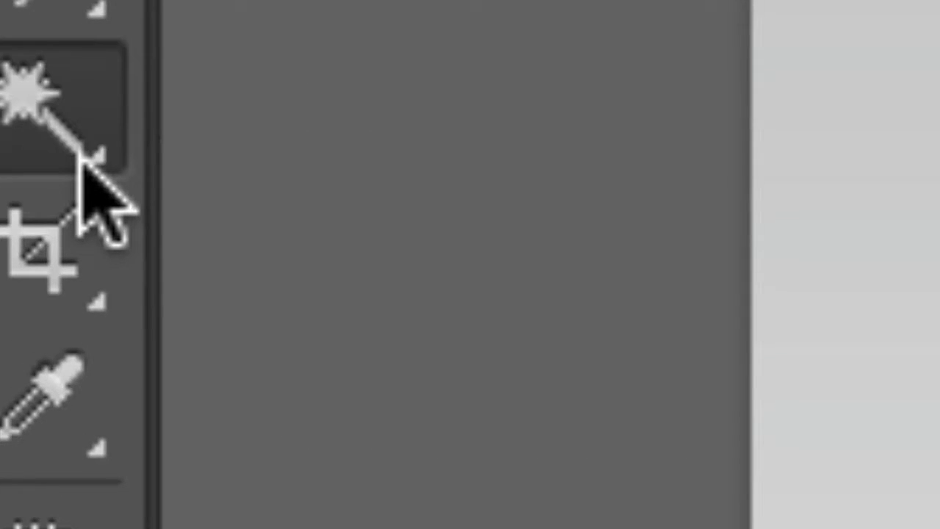
# Step: Try selecting the grey background around the white car with the Magic Wand at tolerance 32
pyautogui.click(80, 158)
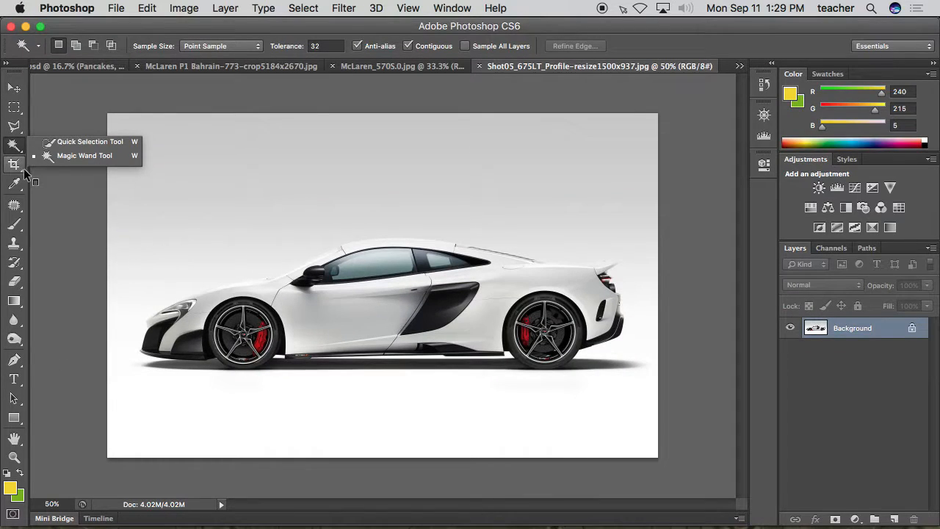
pyautogui.click(66, 158)
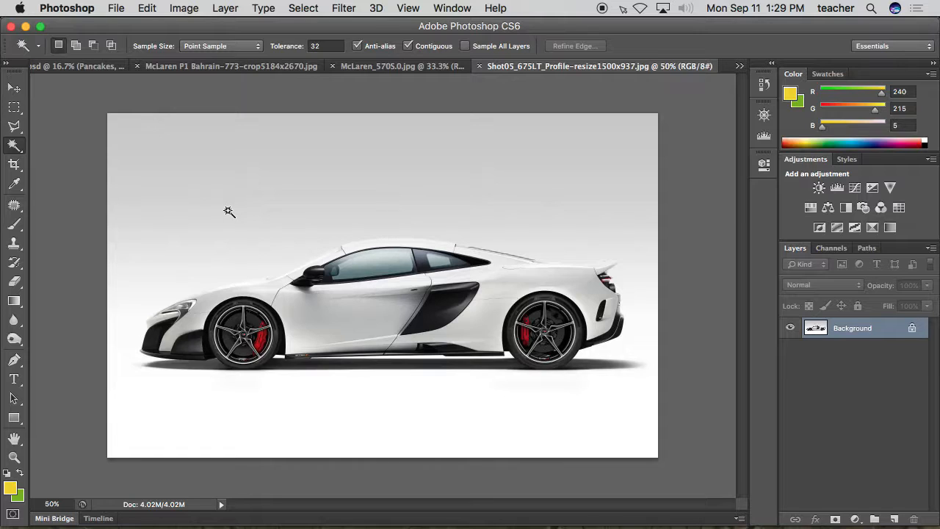
pyautogui.click(216, 256)
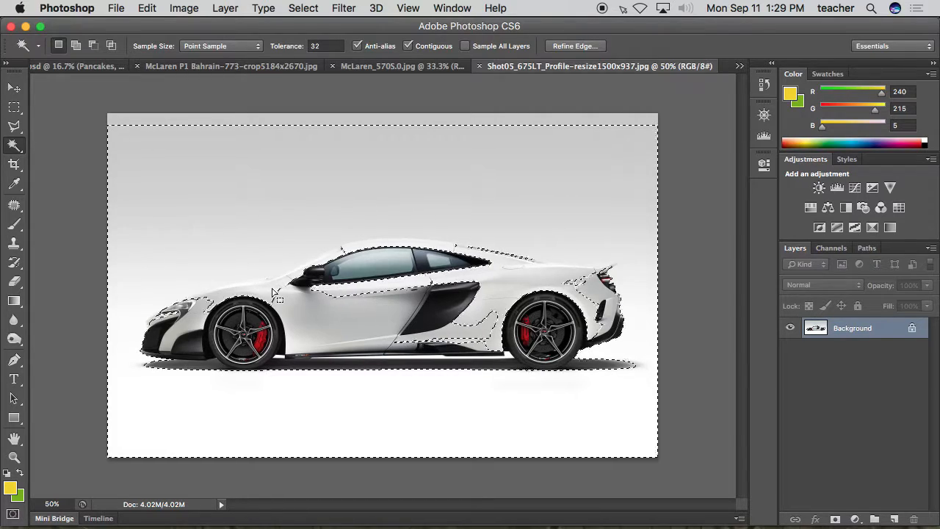
# Step: Set the Magic Wand tolerance to 10 and reselect the grey background above the car
pyautogui.click(324, 45)
pyautogui.write('10')
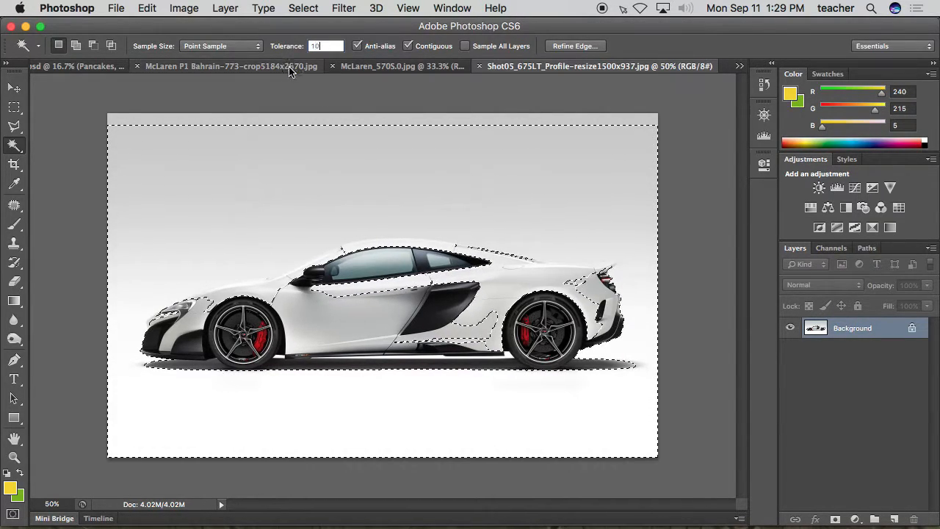
pyautogui.click(284, 199)
pyautogui.click(272, 202)
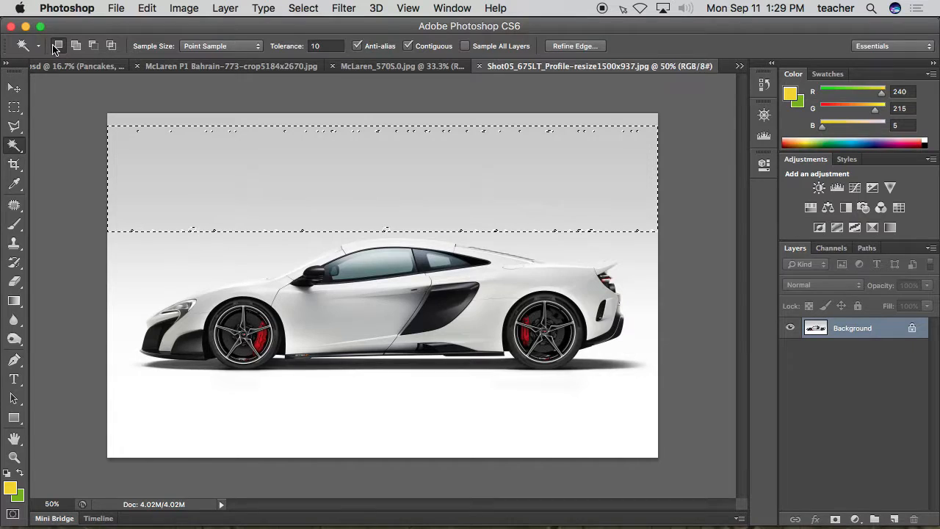
# Step: Switch the Magic Wand to add to selection and include the remaining background beside, below, behind and above the car
pyautogui.click(78, 47)
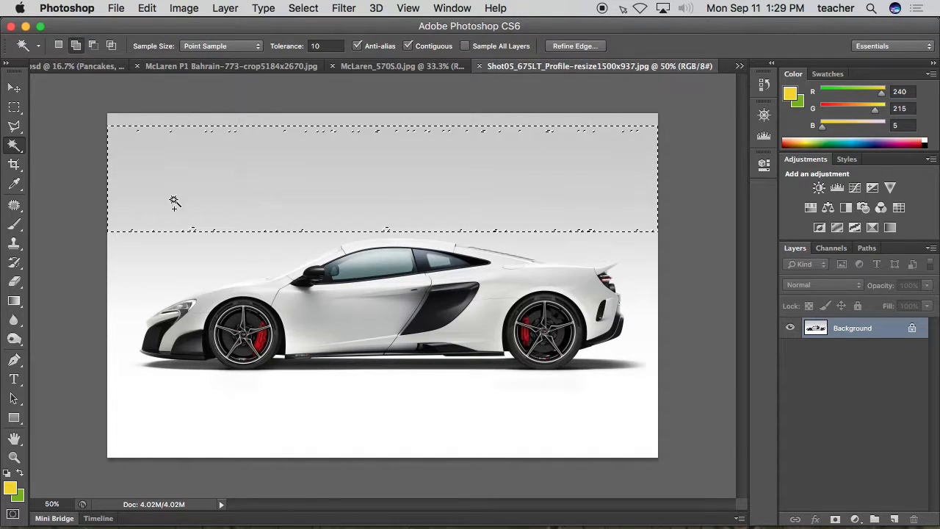
pyautogui.click(145, 285)
pyautogui.click(149, 407)
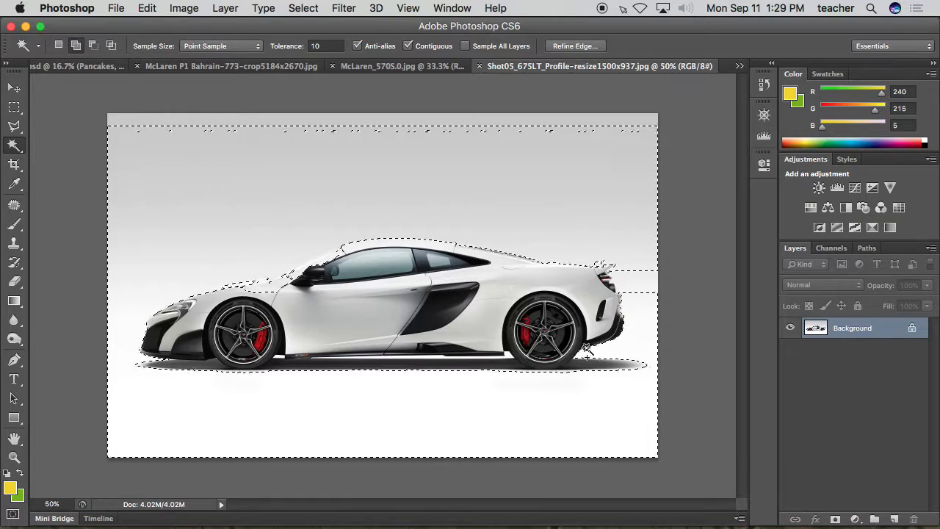
pyautogui.click(556, 272)
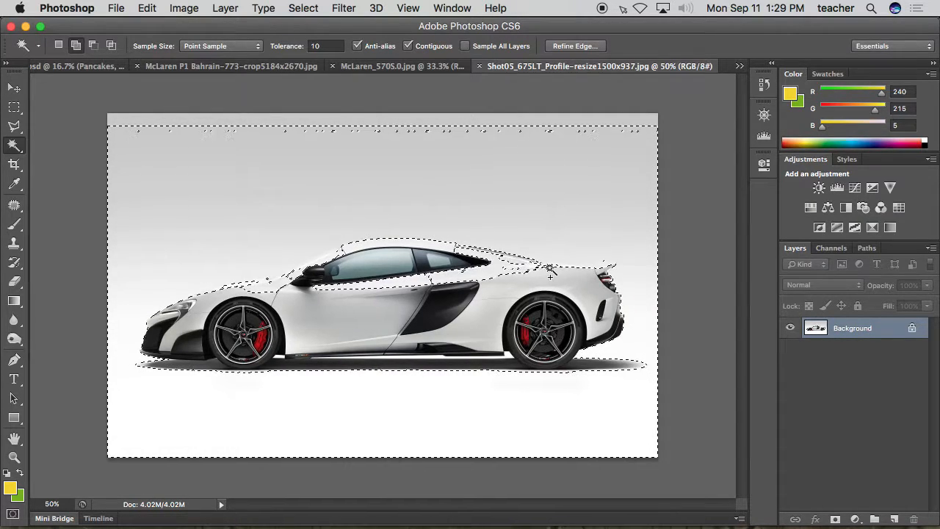
pyautogui.click(523, 123)
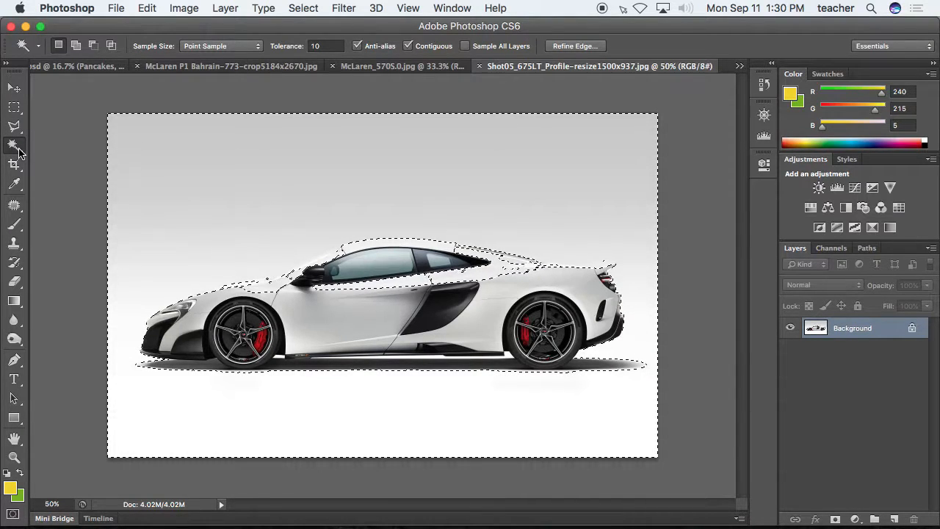
# Step: Clear the background selection and roughly select the car's body and wheels with the Quick Selection tool instead
pyautogui.moveTo(17, 151); pyautogui.dragTo(66, 140)
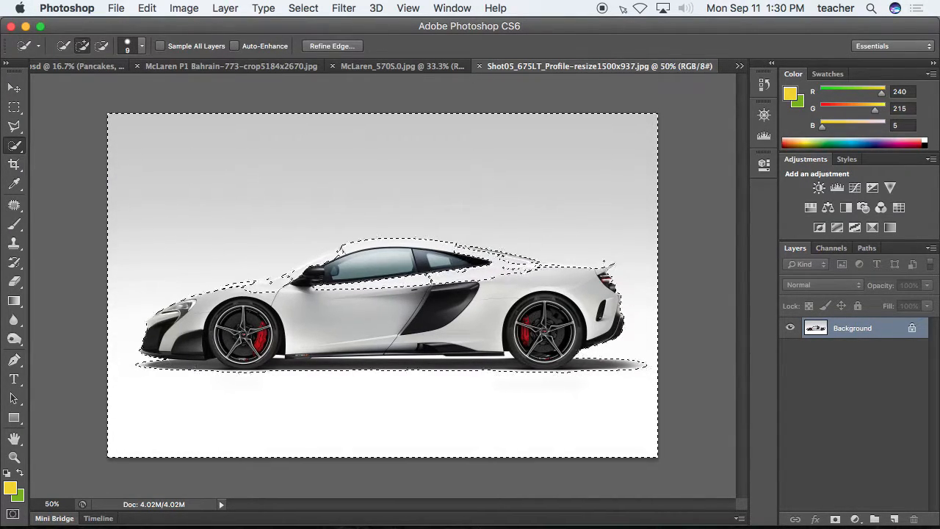
pyautogui.press('super+d')
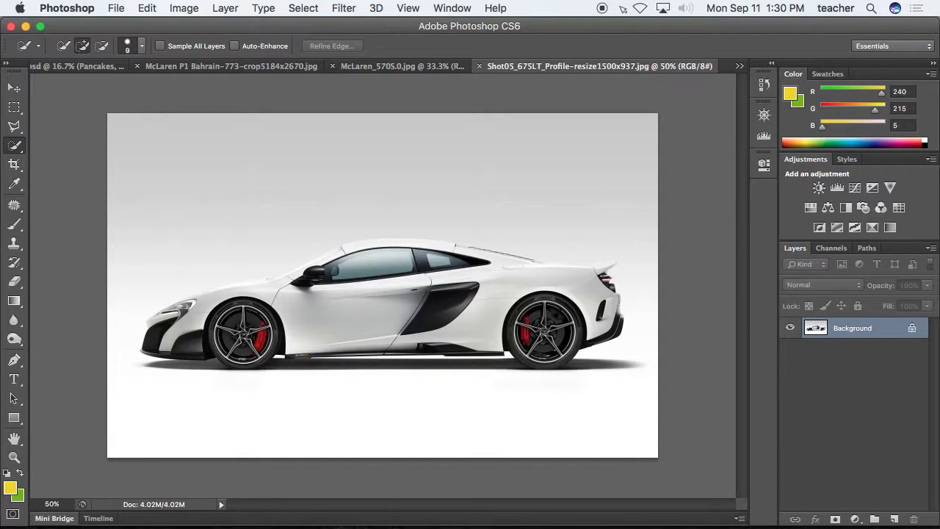
pyautogui.moveTo(261, 322); pyautogui.dragTo(278, 324)
pyautogui.moveTo(421, 309); pyautogui.dragTo(479, 329)
pyautogui.click(401, 359)
pyautogui.click(558, 342)
pyautogui.moveTo(525, 301)
pyautogui.mouseDown()
pyautogui.moveTo(544, 282)
pyautogui.moveTo(529, 268)
pyautogui.mouseUp()
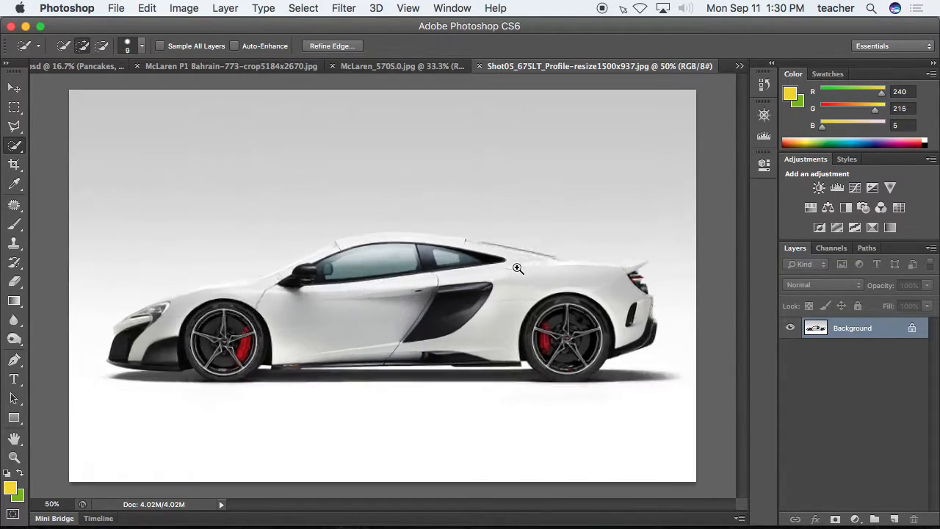
# Step: Extend the quick selection along the sloping rear deck from above the rear wheel to the roof edge
pyautogui.click(518, 268)
pyautogui.click(564, 280)
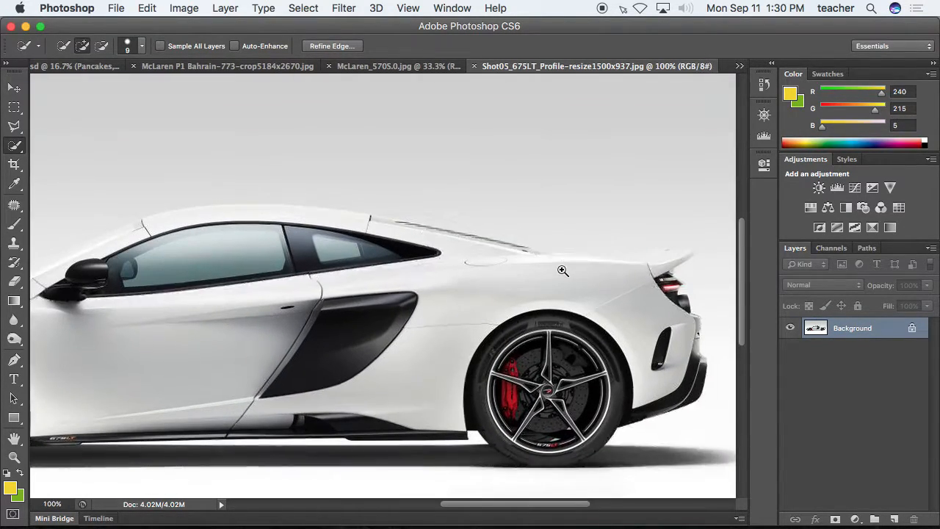
pyautogui.click(564, 279)
pyautogui.moveTo(573, 256); pyautogui.dragTo(590, 254)
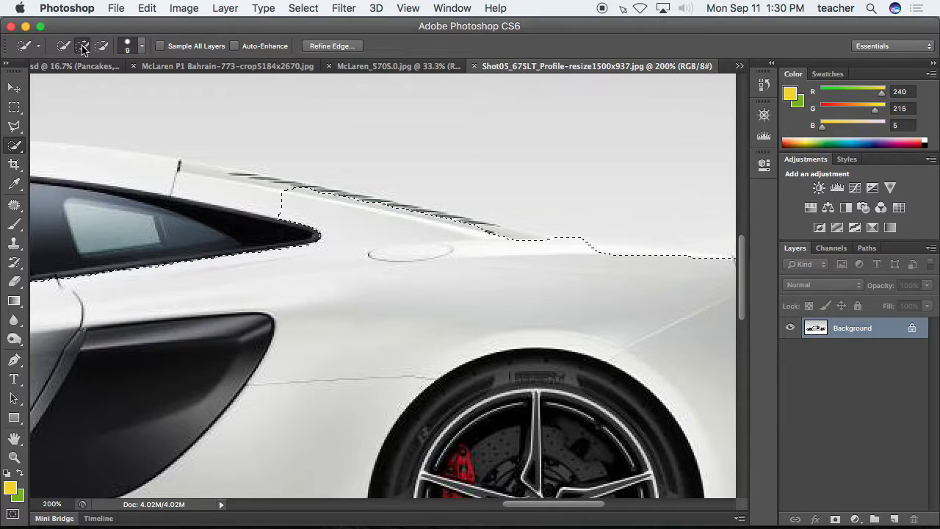
pyautogui.moveTo(527, 252)
pyautogui.mouseDown()
pyautogui.moveTo(516, 239)
pyautogui.moveTo(284, 190)
pyautogui.moveTo(165, 177)
pyautogui.mouseUp()
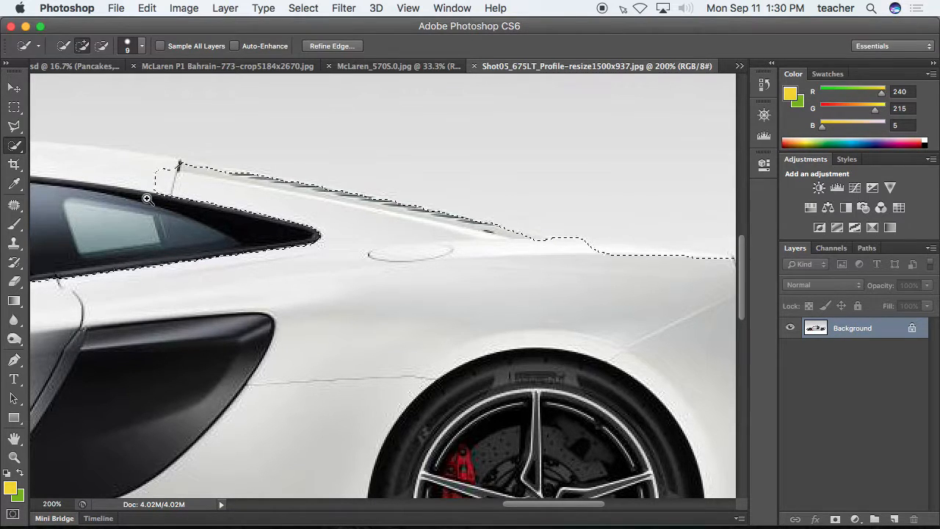
# Step: Add the rear side window, roof and door window to the car selection
pyautogui.keyDown('super'); pyautogui.click(148, 200); pyautogui.keyUp('super')
pyautogui.keyDown('alt'); pyautogui.keyDown('super'); pyautogui.click(171, 200); pyautogui.keyUp('super'); pyautogui.keyUp('alt')
pyautogui.keyDown('alt'); pyautogui.keyDown('super'); pyautogui.click(172, 200); pyautogui.keyUp('super'); pyautogui.keyUp('alt')
pyautogui.keyDown('alt'); pyautogui.keyDown('super'); pyautogui.click(171, 199); pyautogui.keyUp('super'); pyautogui.keyUp('alt')
pyautogui.moveTo(174, 199)
pyautogui.mouseDown()
pyautogui.moveTo(362, 234)
pyautogui.moveTo(346, 239)
pyautogui.moveTo(335, 226)
pyautogui.mouseUp()
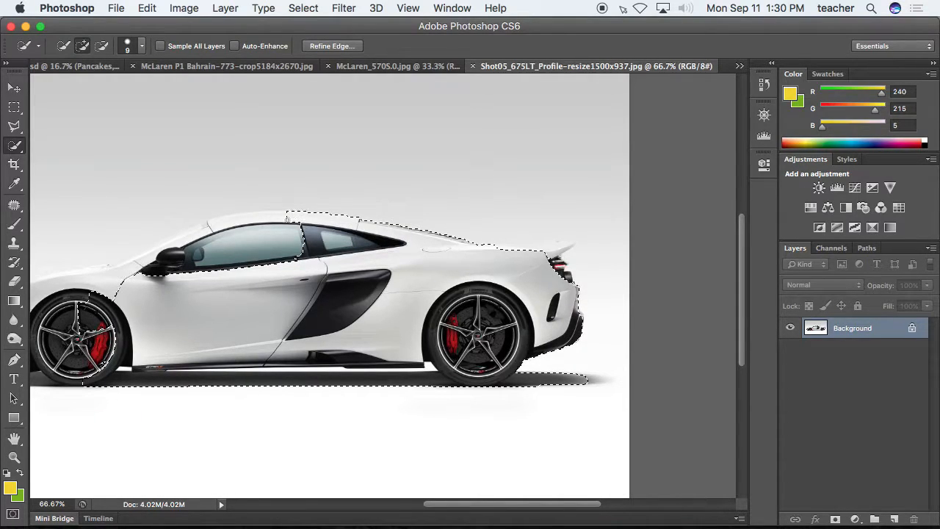
pyautogui.moveTo(261, 219); pyautogui.dragTo(225, 229)
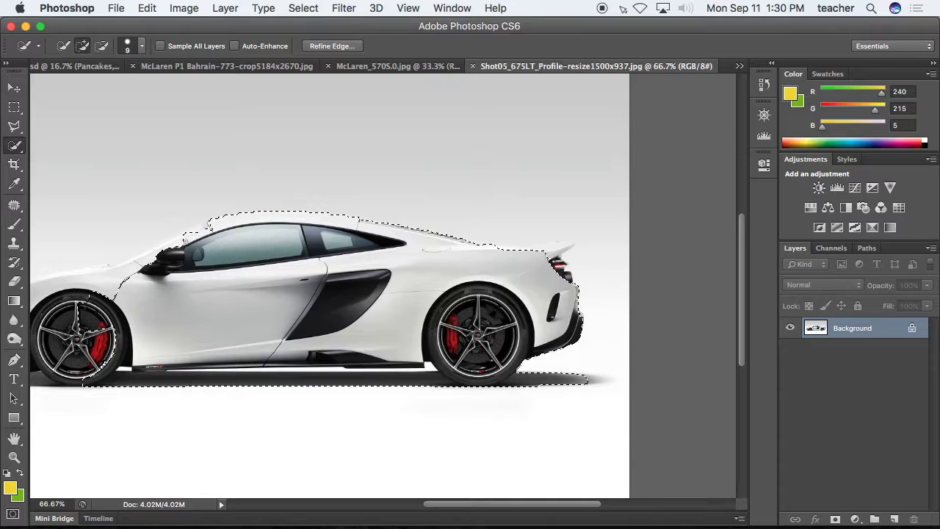
# Step: Enlarge the Quick Selection brush to 35 and add the car's hood, front wheel and front bumper to the selection
pyautogui.press(']')
pyautogui.press(']')
pyautogui.press(']')
pyautogui.press(']')
pyautogui.press(']')
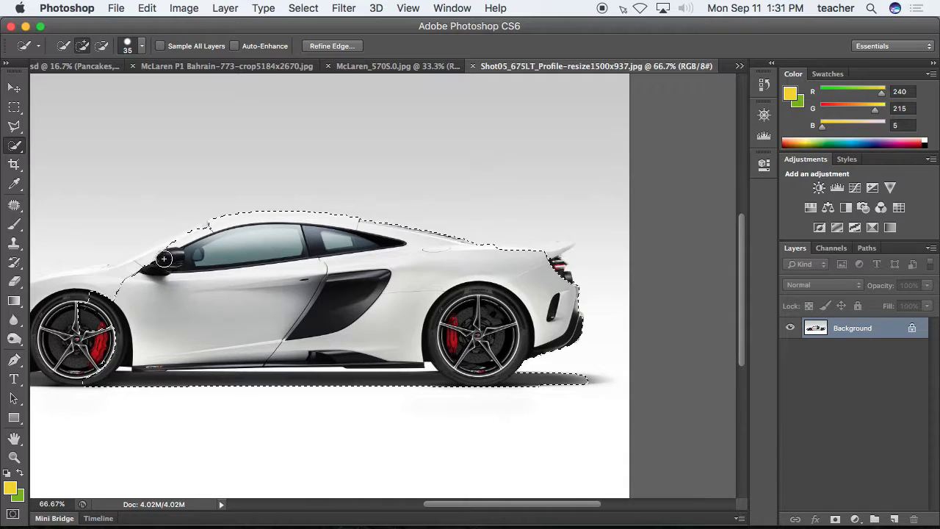
pyautogui.hscroll(-5, 147, 269)
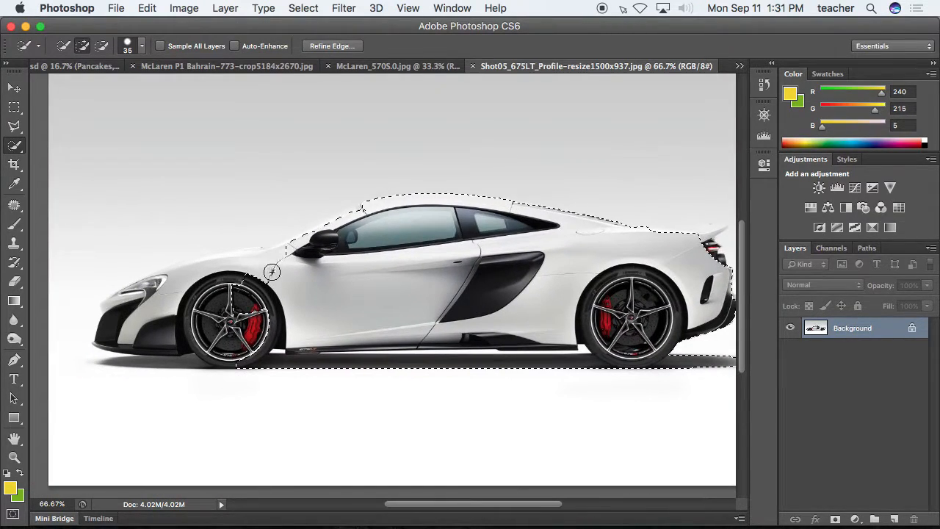
pyautogui.moveTo(266, 273)
pyautogui.mouseDown()
pyautogui.moveTo(215, 270)
pyautogui.moveTo(118, 312)
pyautogui.moveTo(228, 272)
pyautogui.mouseUp()
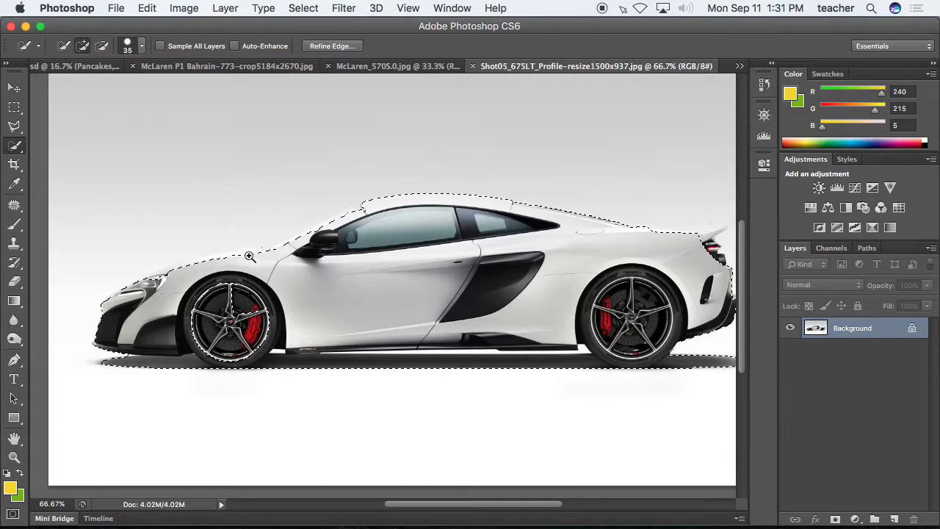
# Step: Reduce the Quick Selection brush to 15 and add the hood's missing upper edge from the windshield base to the headlight
pyautogui.keyDown('super'); pyautogui.click(239, 251); pyautogui.keyUp('super')
pyautogui.keyDown('super'); pyautogui.click(239, 252); pyautogui.keyUp('super')
pyautogui.keyDown('super'); pyautogui.click(240, 254); pyautogui.keyUp('super')
pyautogui.keyDown('super'); pyautogui.click(242, 257); pyautogui.keyUp('super')
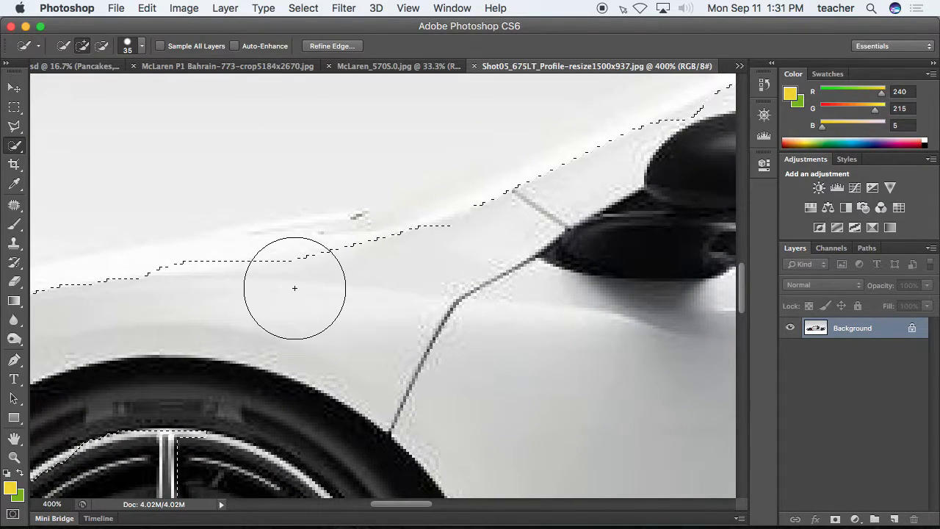
pyautogui.press('[')
pyautogui.press('[')
pyautogui.moveTo(292, 255); pyautogui.dragTo(226, 264)
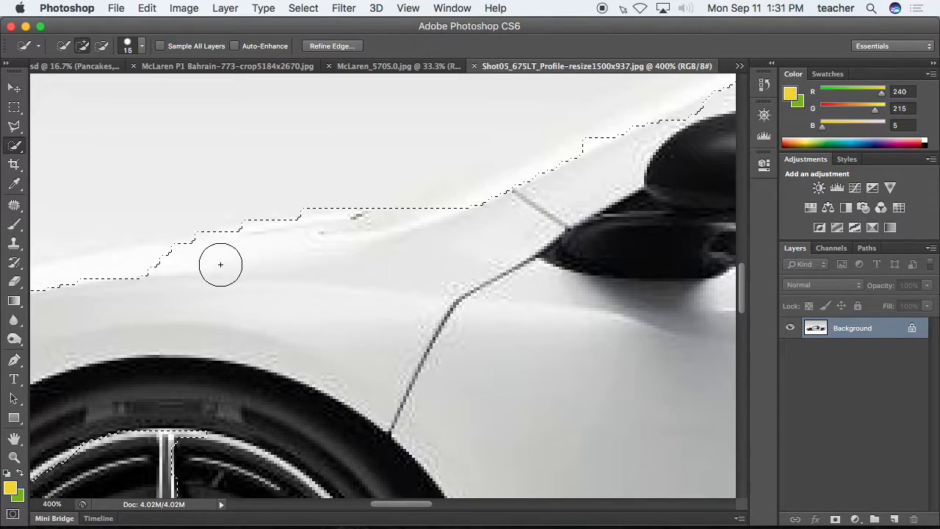
pyautogui.moveTo(132, 279)
pyautogui.mouseDown()
pyautogui.moveTo(401, 234)
pyautogui.moveTo(408, 219)
pyautogui.moveTo(483, 220)
pyautogui.moveTo(294, 281)
pyautogui.moveTo(282, 279)
pyautogui.moveTo(326, 260)
pyautogui.moveTo(231, 286)
pyautogui.moveTo(80, 336)
pyautogui.mouseUp()
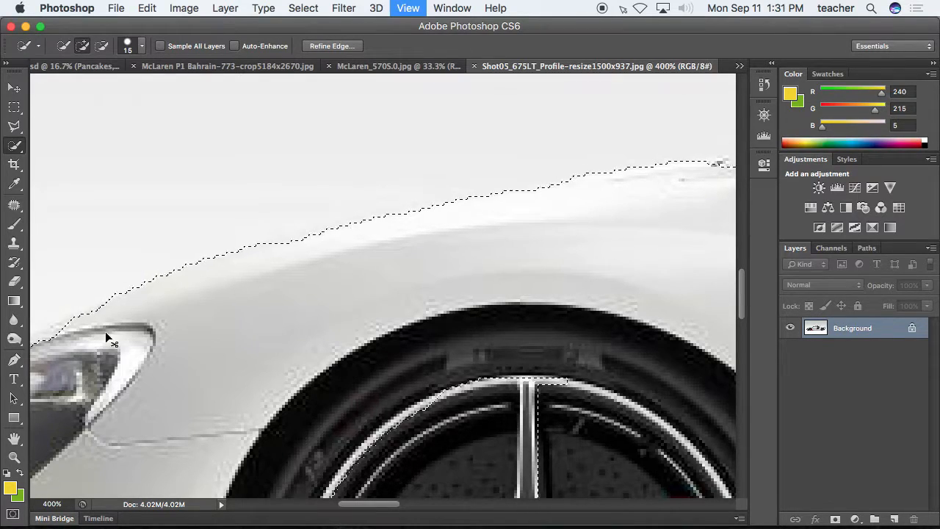
pyautogui.press('super+0')
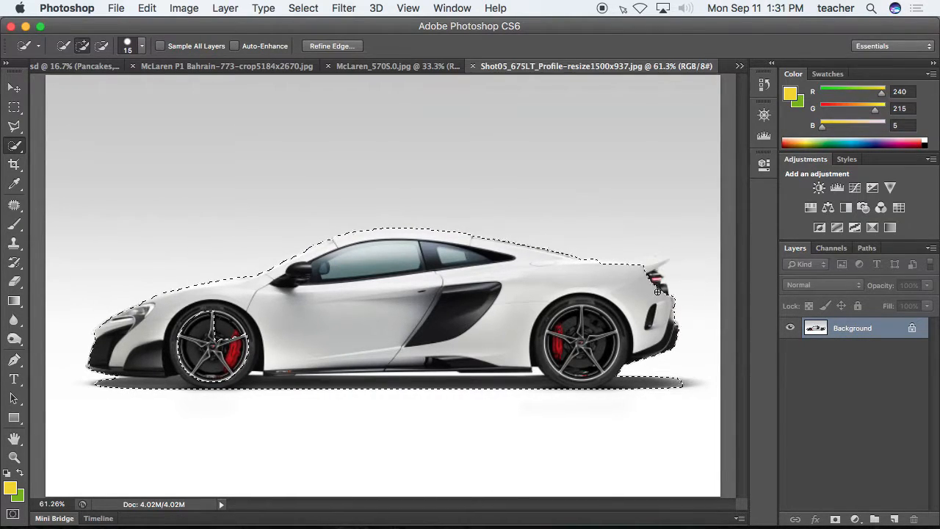
# Step: Try to add the rear spoiler and tail light area to the car selection with the Quick Selection tool
pyautogui.click(653, 268)
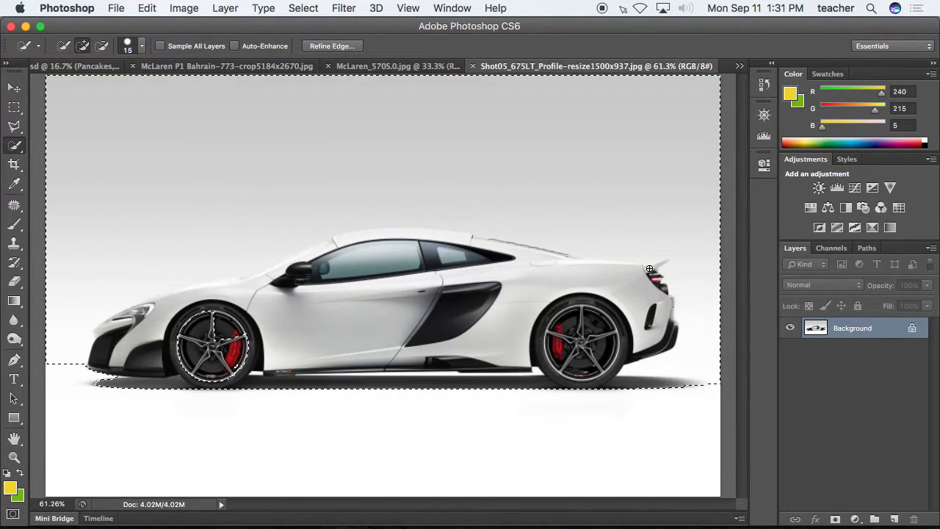
pyautogui.press('super+z')
pyautogui.scroll(5, 646, 269)
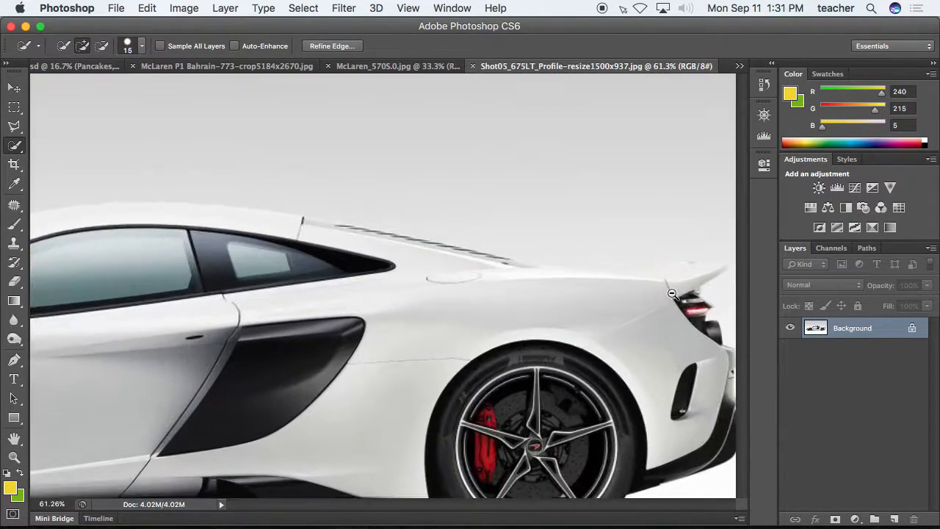
pyautogui.click(697, 326)
pyautogui.click(683, 285)
pyautogui.press('super+z')
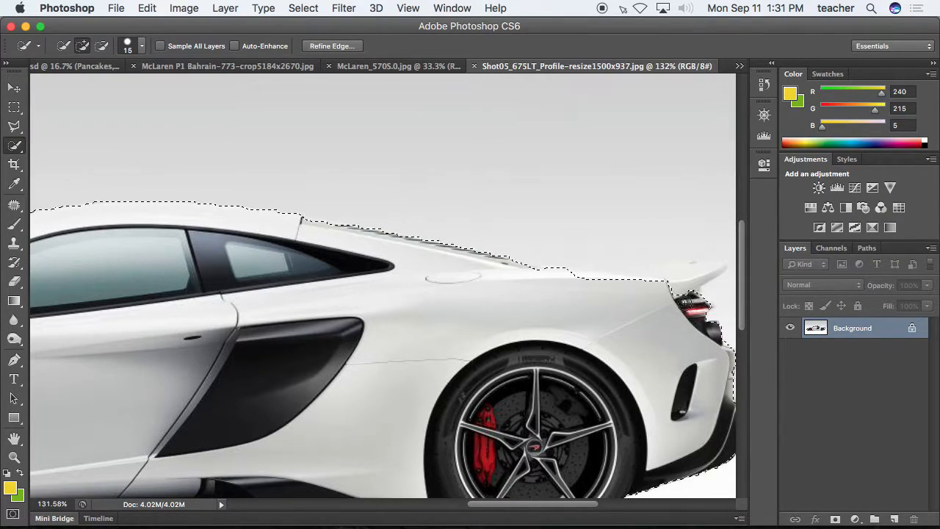
# Step: Add the rear spoiler and the deck edge in front of it to the car selection with the Lasso tool
pyautogui.click(13, 130)
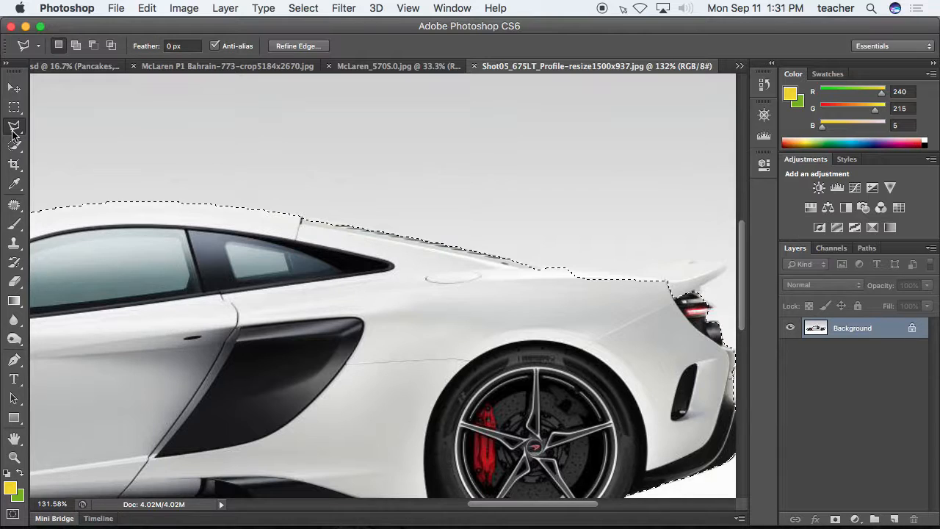
pyautogui.click(18, 132)
pyautogui.click(73, 122)
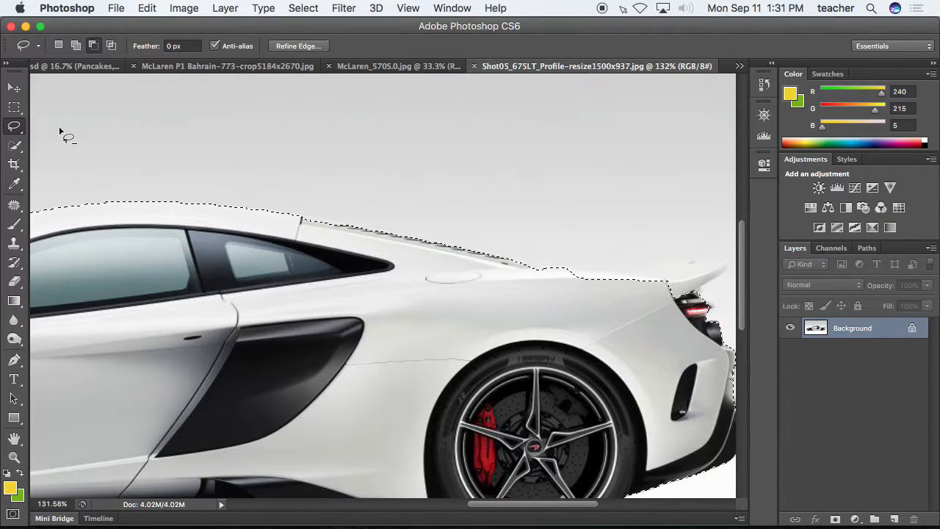
pyautogui.click(77, 47)
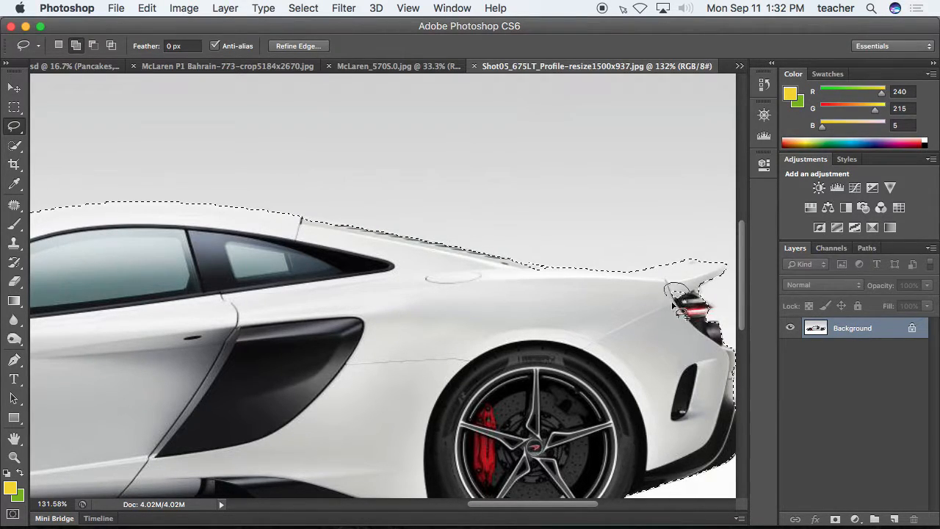
# Step: Copy the selected white car and paste it into collage.psd
pyautogui.keyDown('alt'); pyautogui.keyDown('super'); pyautogui.click(569, 280); pyautogui.keyUp('super'); pyautogui.keyUp('alt')
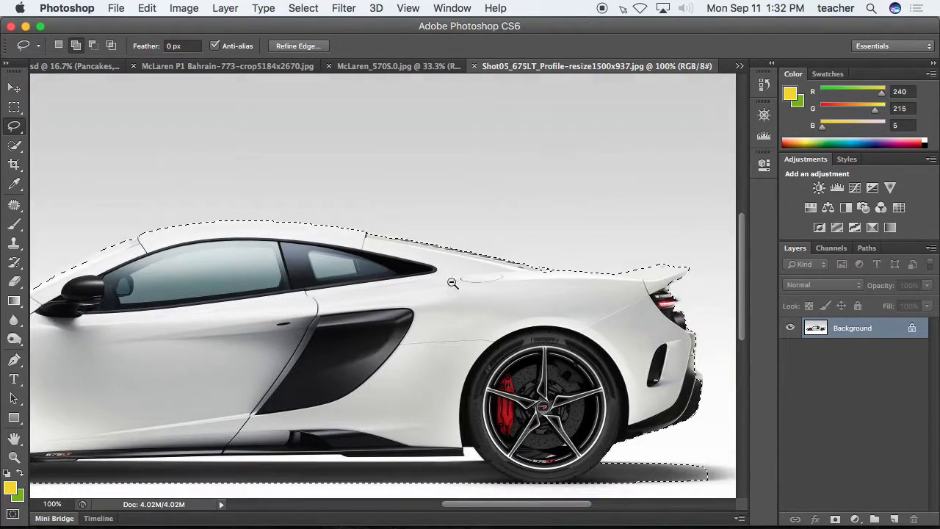
pyautogui.keyDown('alt'); pyautogui.keyDown('super'); pyautogui.click(462, 279); pyautogui.keyUp('super'); pyautogui.keyUp('alt')
pyautogui.moveTo(340, 274)
pyautogui.mouseDown()
pyautogui.moveTo(521, 237)
pyautogui.moveTo(491, 228)
pyautogui.mouseUp()
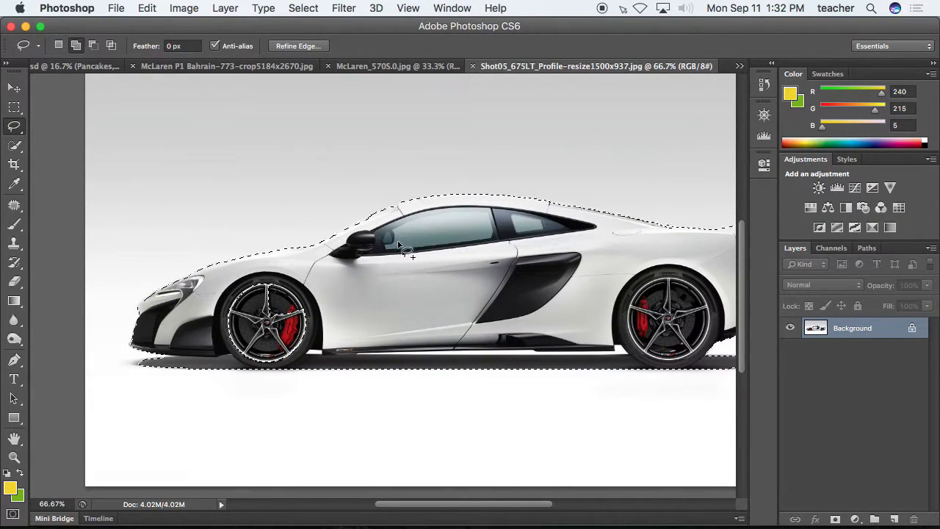
pyautogui.keyDown('alt'); pyautogui.keyDown('super'); pyautogui.click(464, 251); pyautogui.keyUp('super'); pyautogui.keyUp('alt')
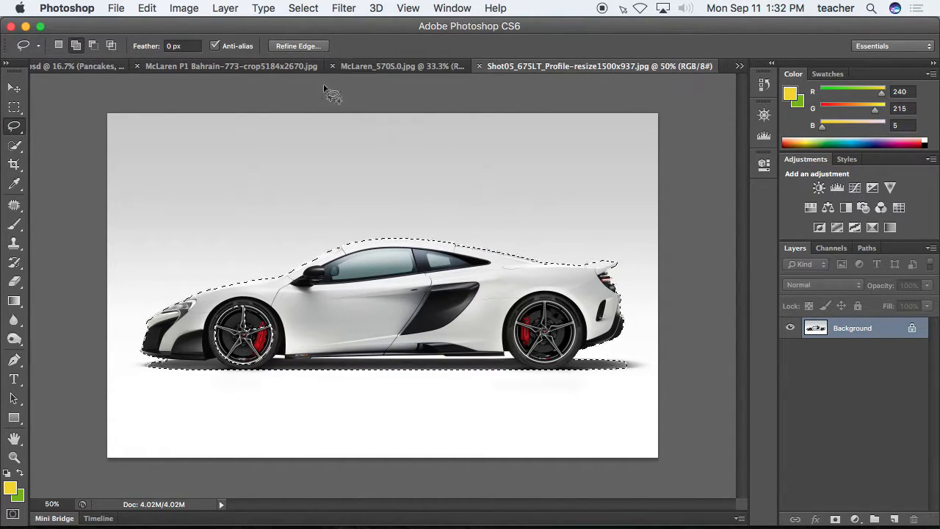
pyautogui.click(88, 67)
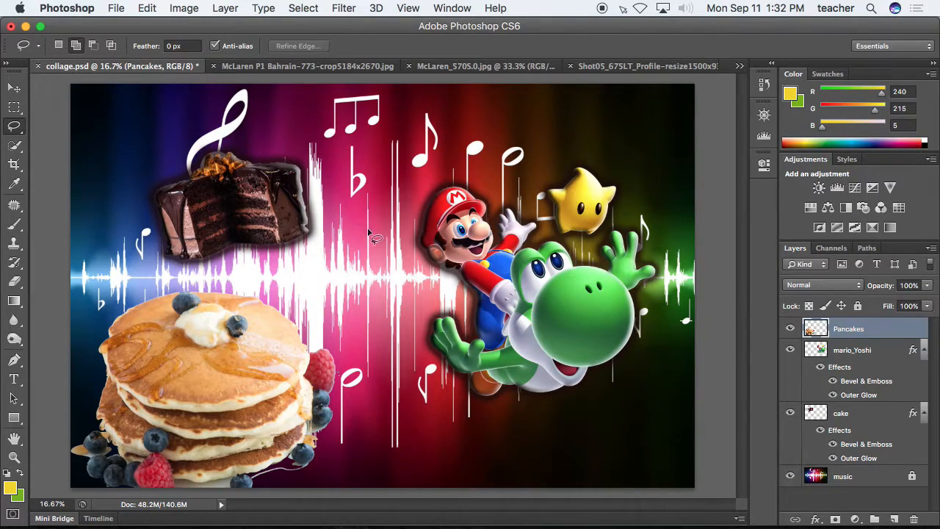
pyautogui.press('super+v')
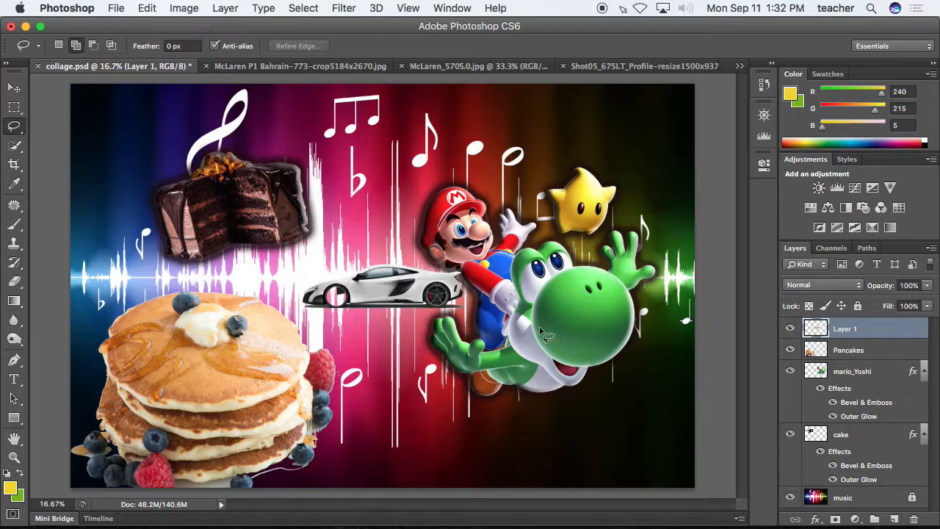
# Step: Add the missing front wheel to the 675LT selection with the Lasso tool and copy the complete car for the collage
pyautogui.click(632, 66)
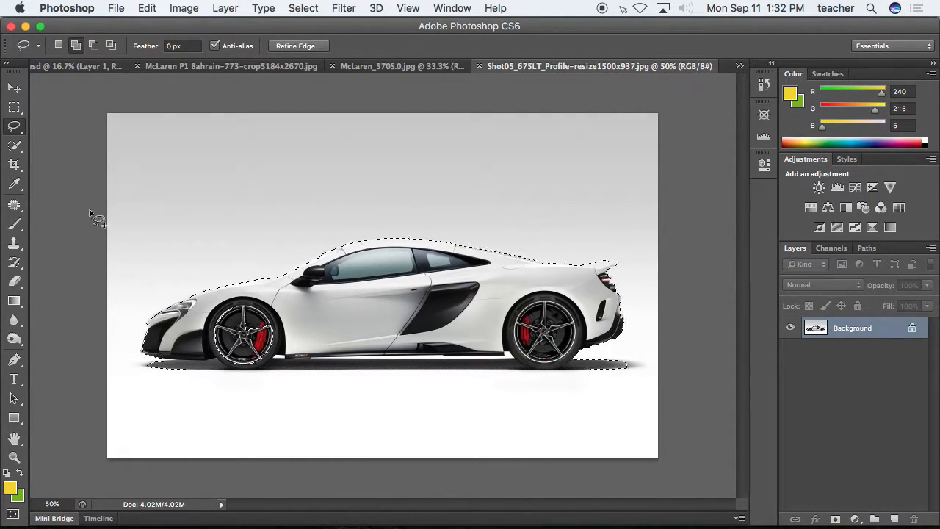
pyautogui.moveTo(231, 297)
pyautogui.mouseDown()
pyautogui.moveTo(207, 328)
pyautogui.moveTo(212, 350)
pyautogui.moveTo(239, 366)
pyautogui.moveTo(266, 366)
pyautogui.moveTo(283, 340)
pyautogui.moveTo(280, 312)
pyautogui.moveTo(243, 297)
pyautogui.mouseUp()
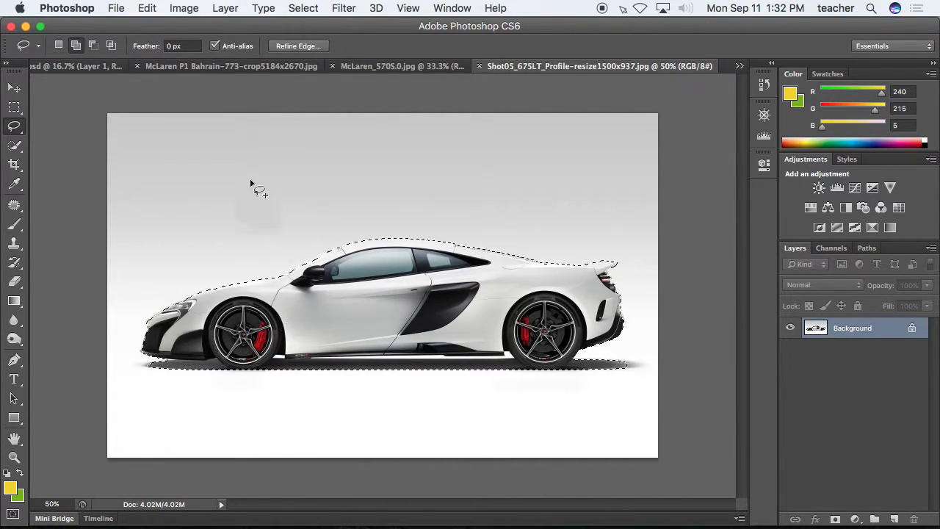
pyautogui.click(87, 66)
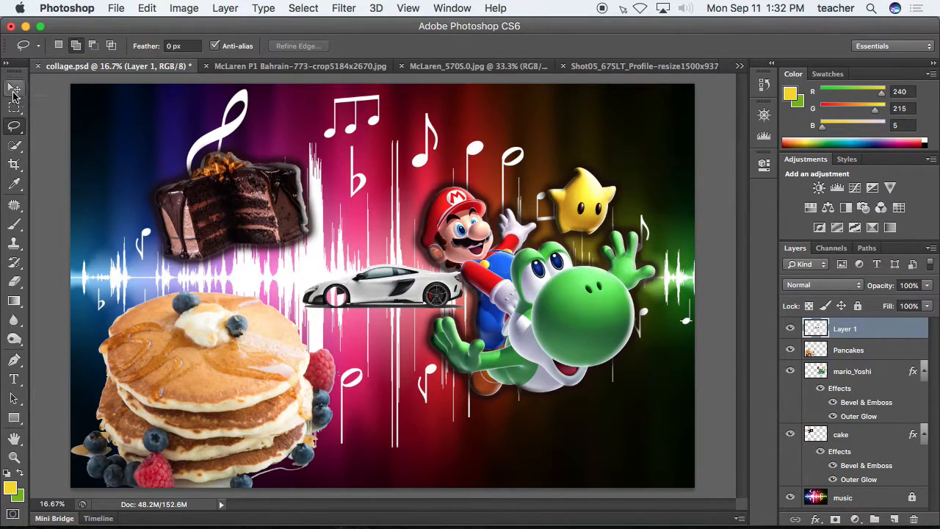
# Step: Replace the incomplete pasted car in the collage with the newly copied one and move it above Mario's head
pyautogui.click(14, 87)
pyautogui.moveTo(415, 302); pyautogui.dragTo(440, 303)
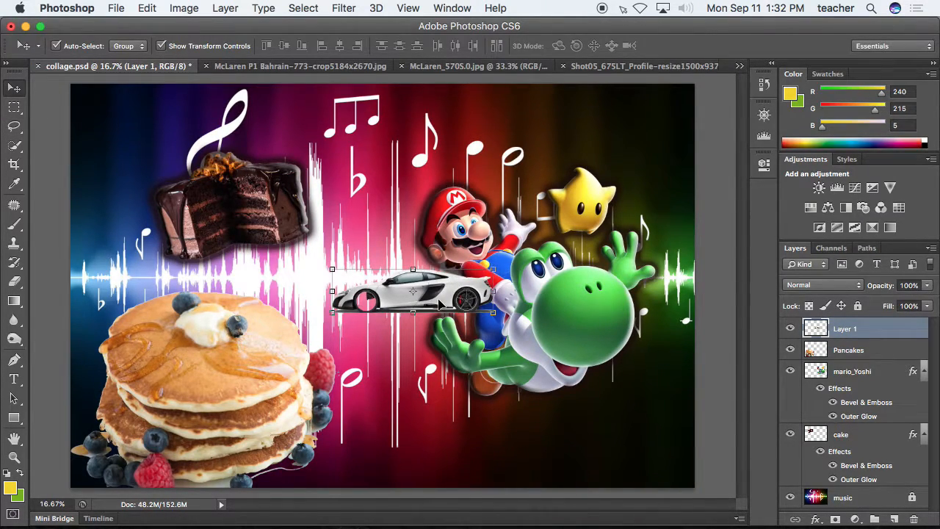
pyautogui.press('Delete')
pyautogui.press('super+z')
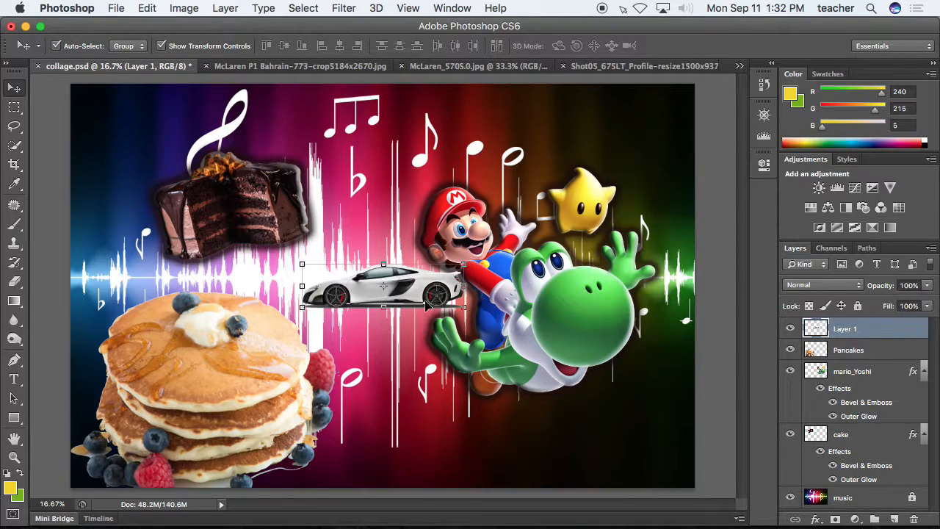
pyautogui.moveTo(425, 299); pyautogui.dragTo(437, 180)
# Step: Remove the white background gaps beneath the car's side skirt between the wheels using the Magic Wand
pyautogui.keyDown('super'); pyautogui.click(427, 176); pyautogui.keyUp('super')
pyautogui.keyDown('super'); pyautogui.click(429, 181); pyautogui.keyUp('super')
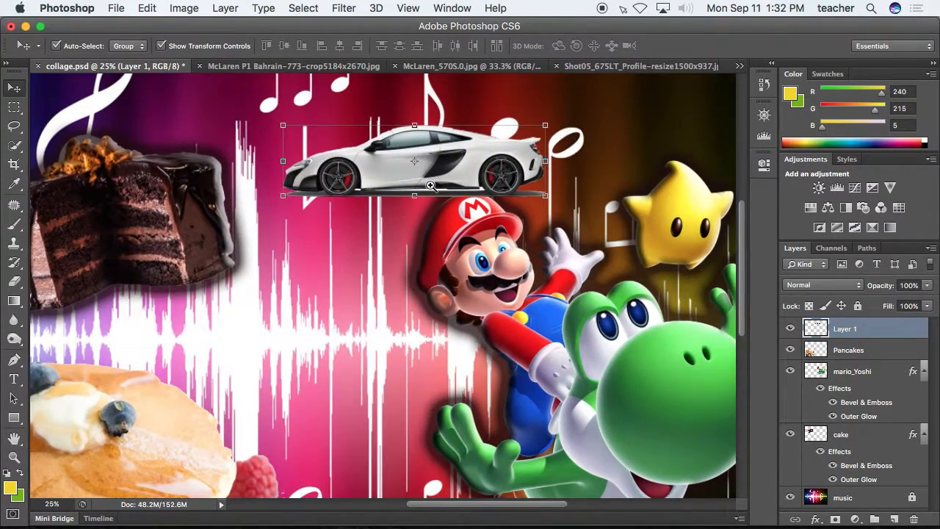
pyautogui.keyDown('super'); pyautogui.click(429, 187); pyautogui.keyUp('super')
pyautogui.keyDown('super'); pyautogui.click(428, 191); pyautogui.keyUp('super')
pyautogui.keyDown('super'); pyautogui.click(429, 191); pyautogui.keyUp('super')
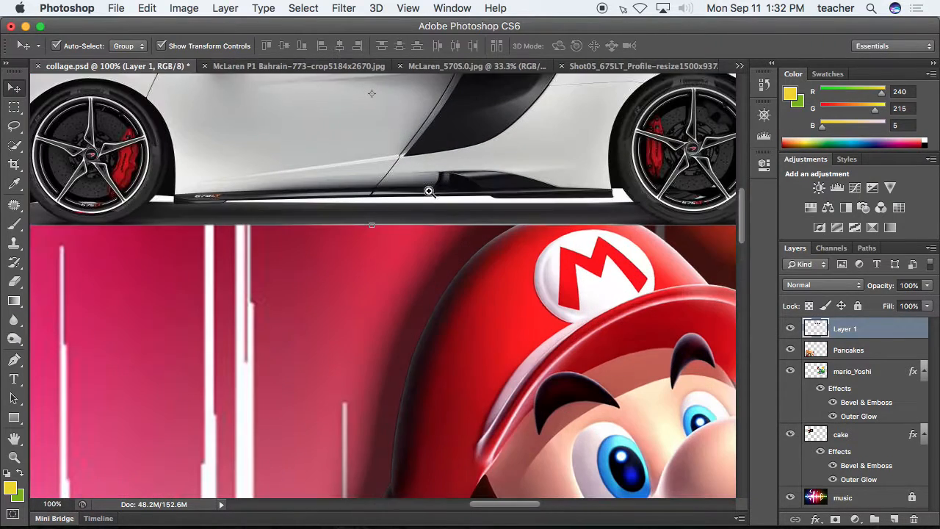
pyautogui.click(14, 151)
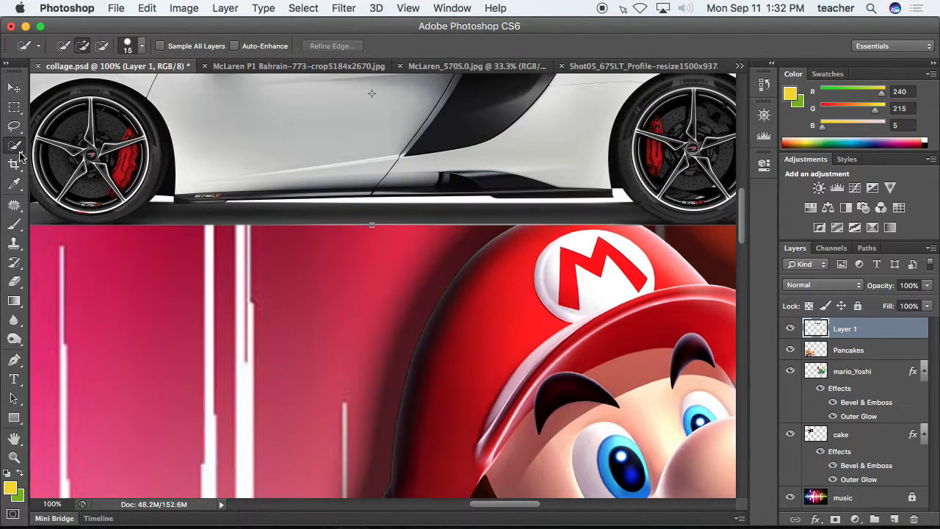
pyautogui.moveTo(20, 154); pyautogui.dragTo(74, 154)
pyautogui.click(434, 202)
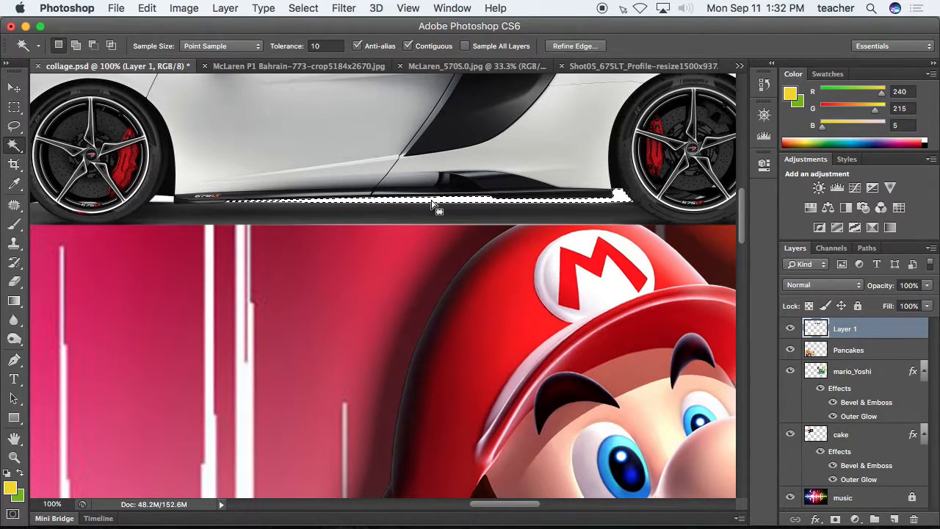
pyautogui.press('Delete')
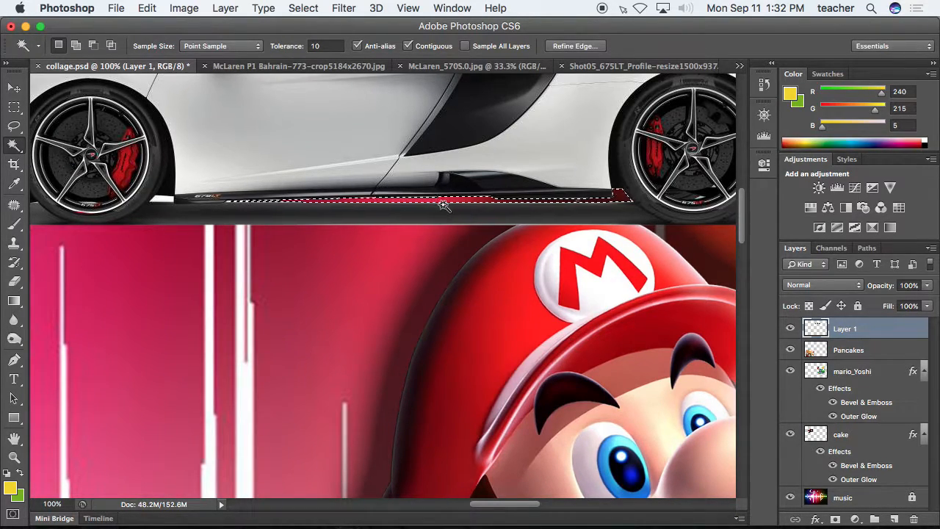
pyautogui.click(165, 199)
pyautogui.press('Delete')
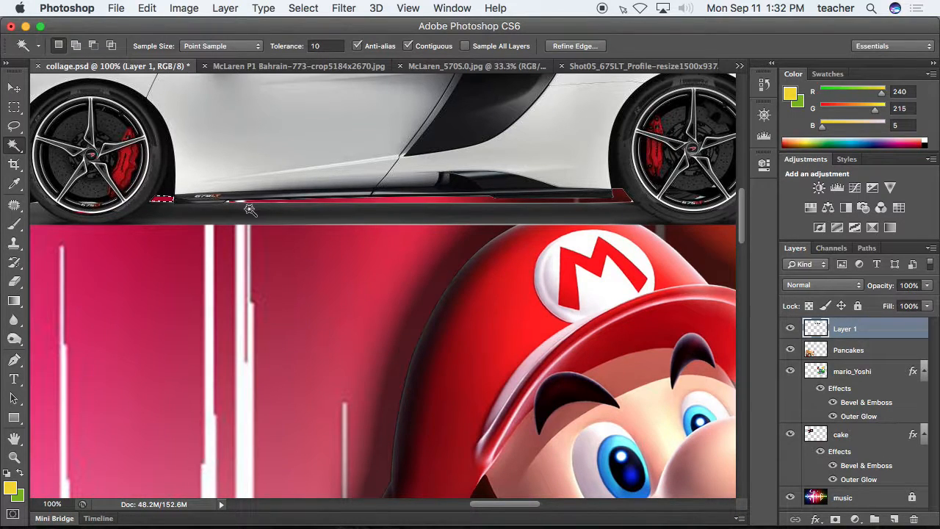
# Step: Move the car slightly down and to the right in the collage
pyautogui.press('super+minus')
pyautogui.press('super+minus')
pyautogui.press('super+minus')
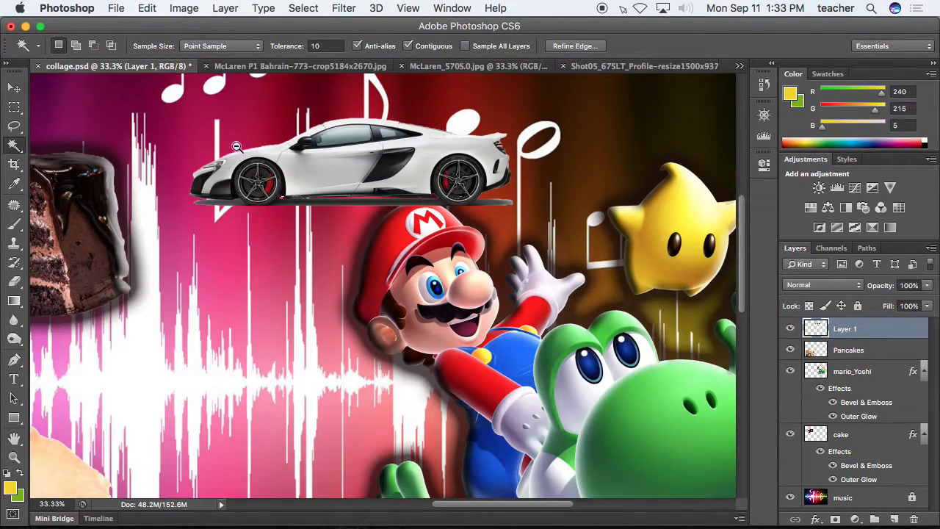
pyautogui.click(14, 89)
pyautogui.moveTo(353, 170); pyautogui.dragTo(382, 213)
pyautogui.press('super+space')
pyautogui.moveTo(319, 152); pyautogui.dragTo(390, 239)
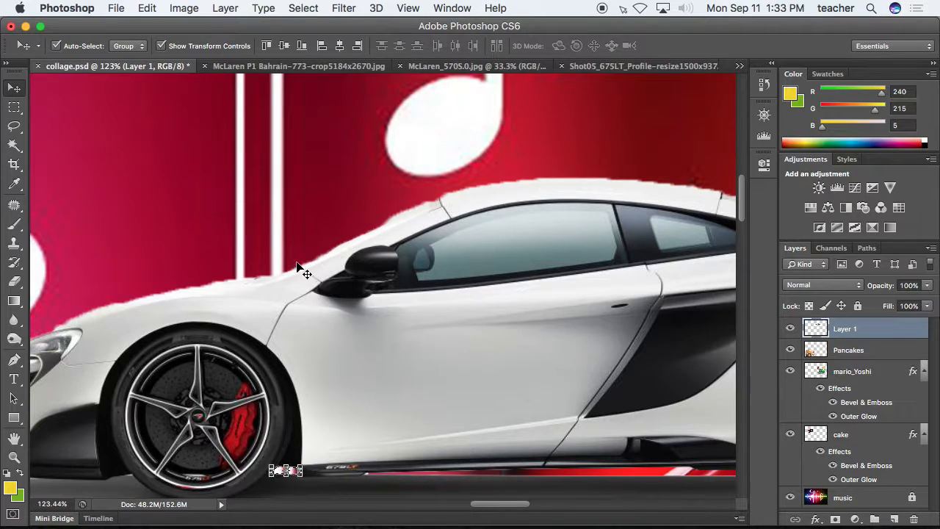
# Step: Switch to McLaren_570S.0.jpg and select the white background around the orange car with the Magic Wand
pyautogui.click(623, 66)
pyautogui.click(421, 67)
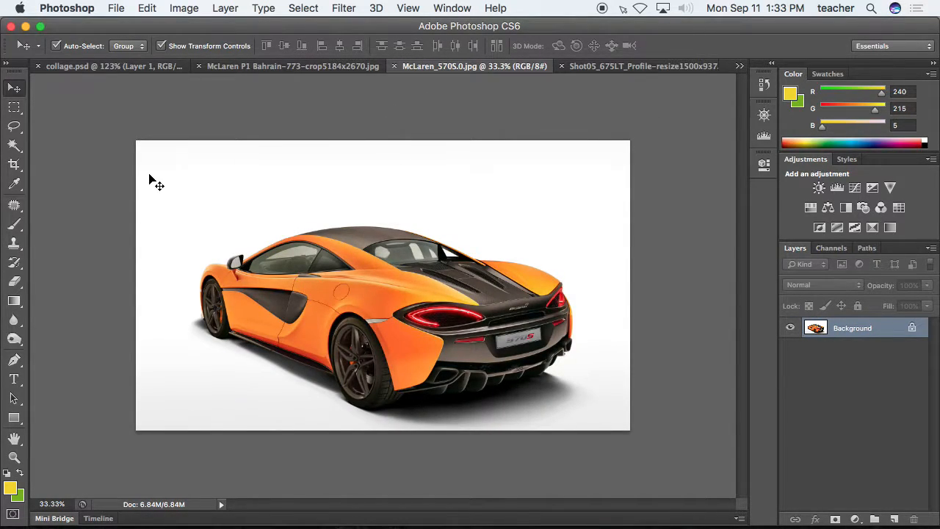
pyautogui.click(14, 147)
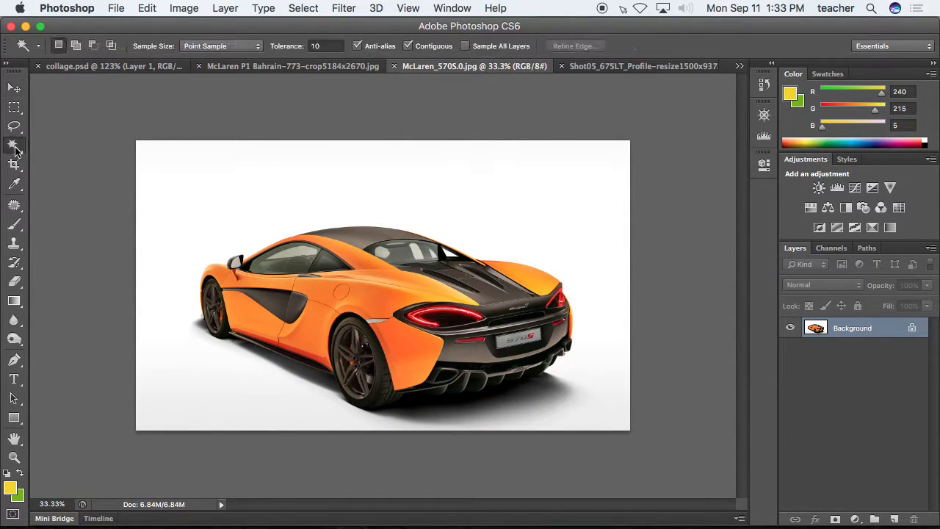
pyautogui.click(279, 192)
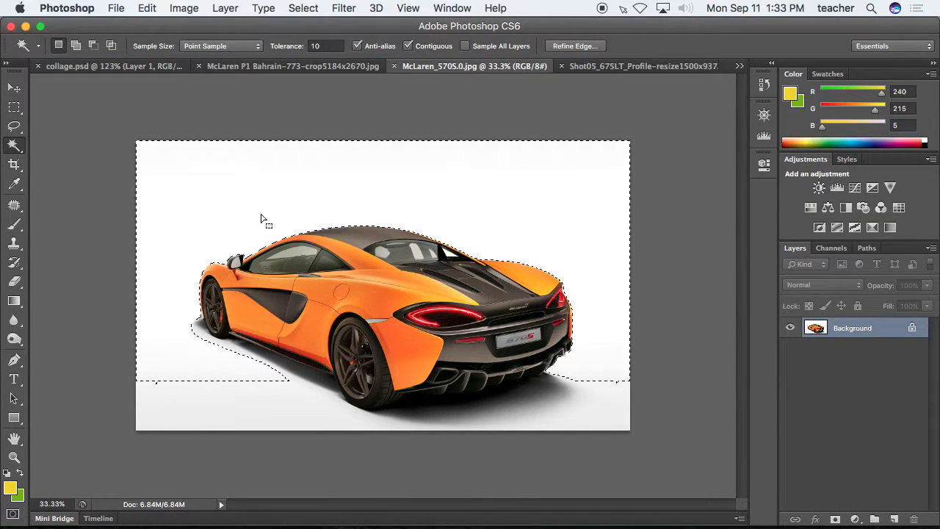
# Step: Set the Magic Wand tolerance to 32 and reselect the background, adding the light floor below the orange car's shadow
pyautogui.click(296, 44)
pyautogui.write('32')
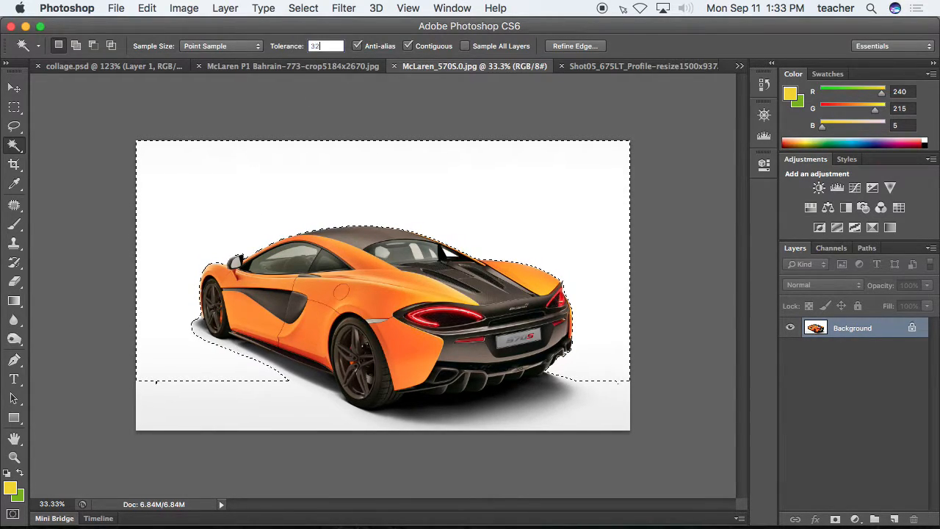
pyautogui.press('Return')
pyautogui.click(260, 190)
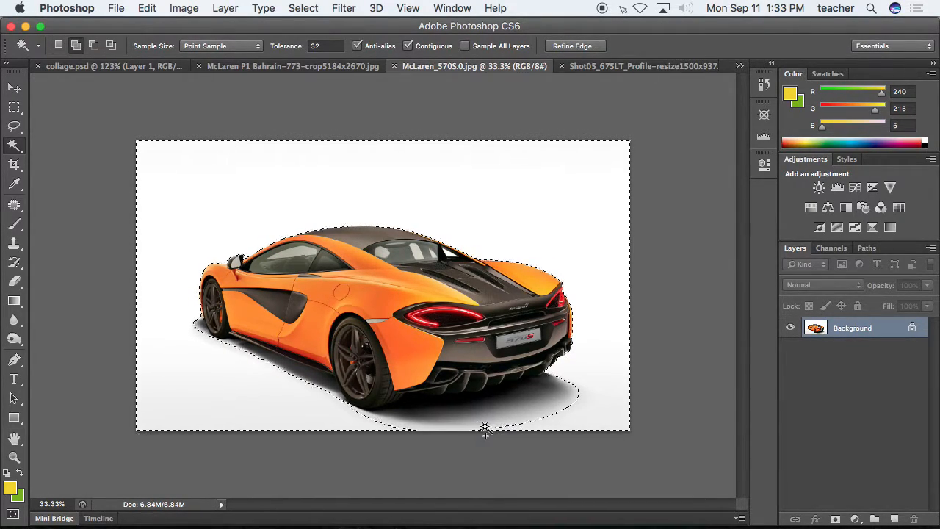
pyautogui.keyDown('shift'); pyautogui.click(474, 425); pyautogui.keyUp('shift')
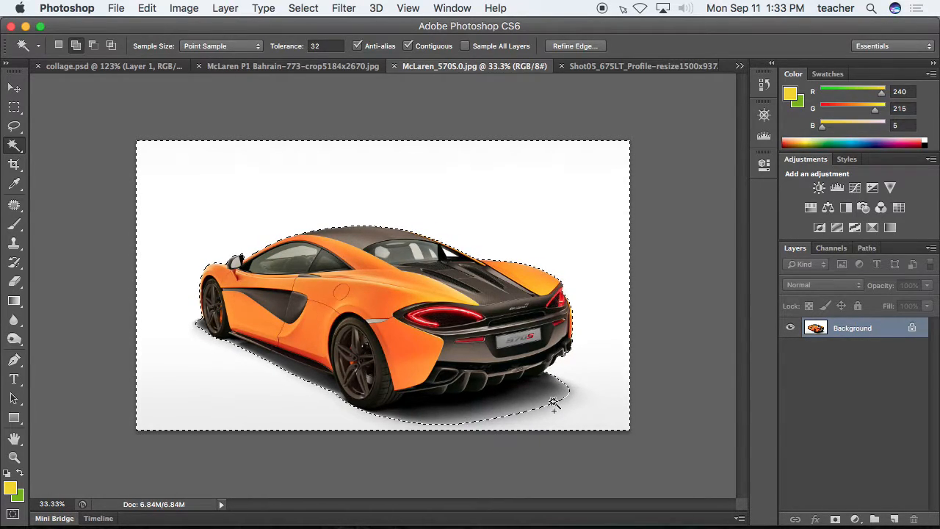
# Step: Invert the background selection so that the orange car and its shadow are selected
pyautogui.click(303, 8)
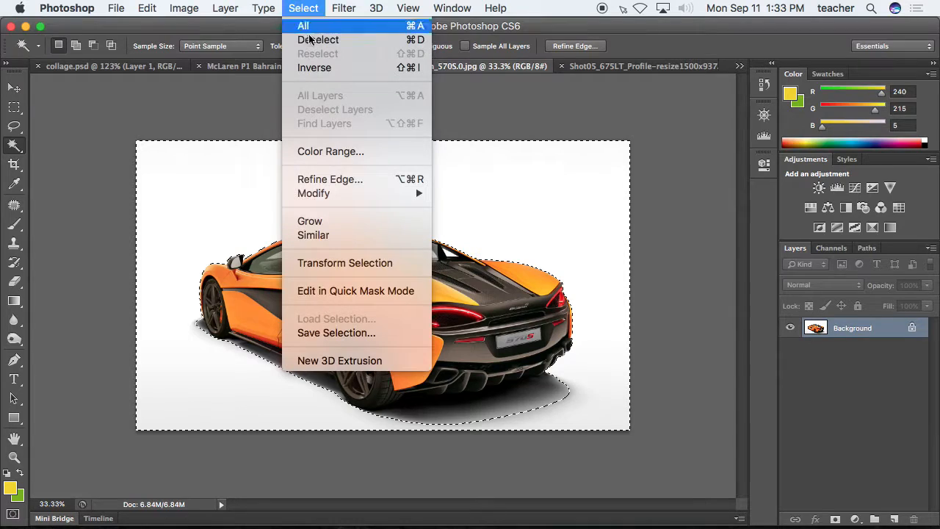
pyautogui.click(318, 67)
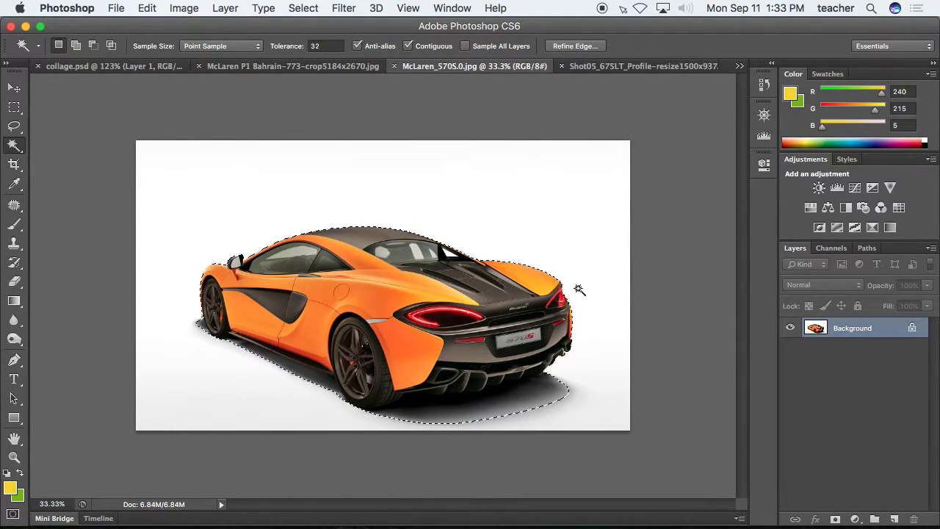
# Step: Invert the selection back to the background, convert the locked Background to a regular layer and delete the selected white area
pyautogui.click(303, 8)
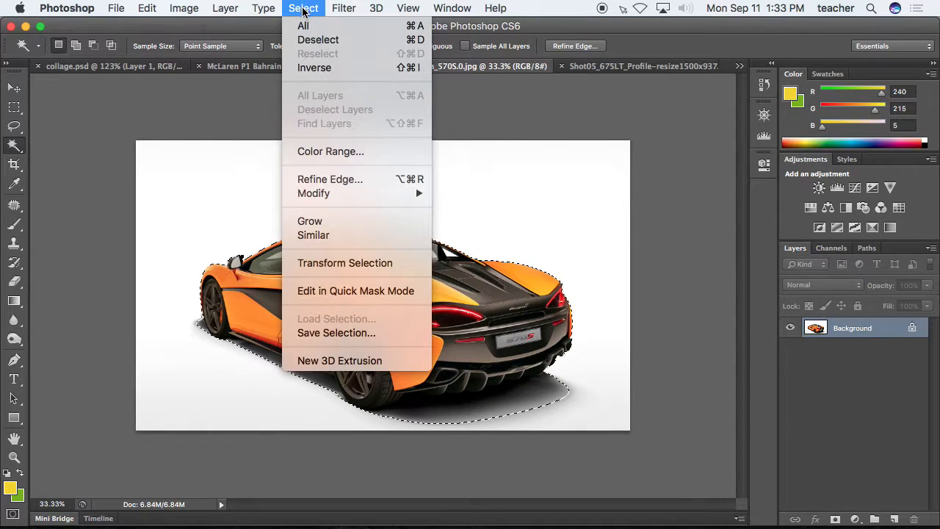
pyautogui.click(328, 68)
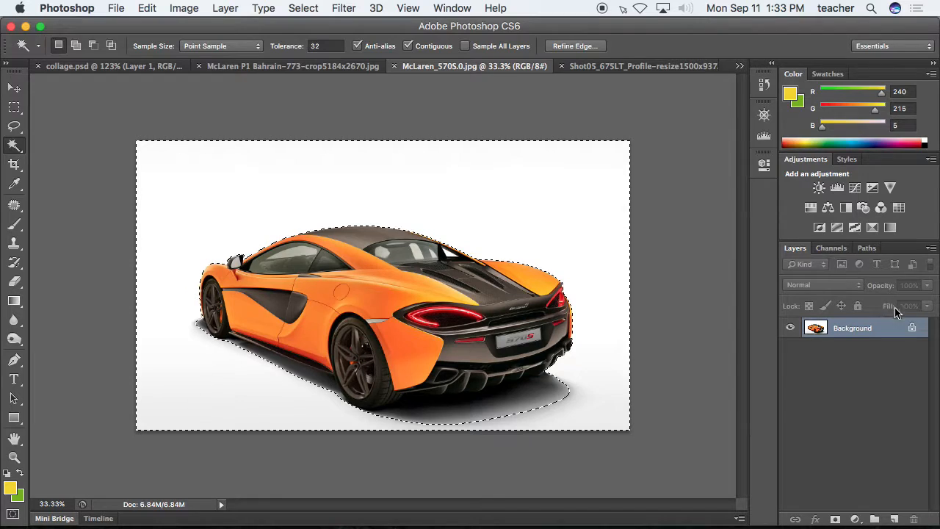
pyautogui.doubleClick(914, 331)
pyautogui.click(495, 242)
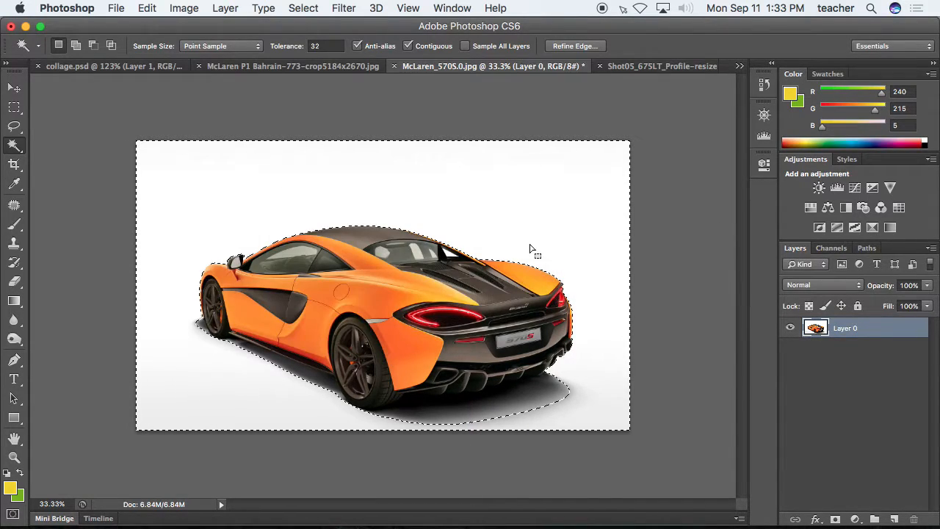
pyautogui.press('Delete')
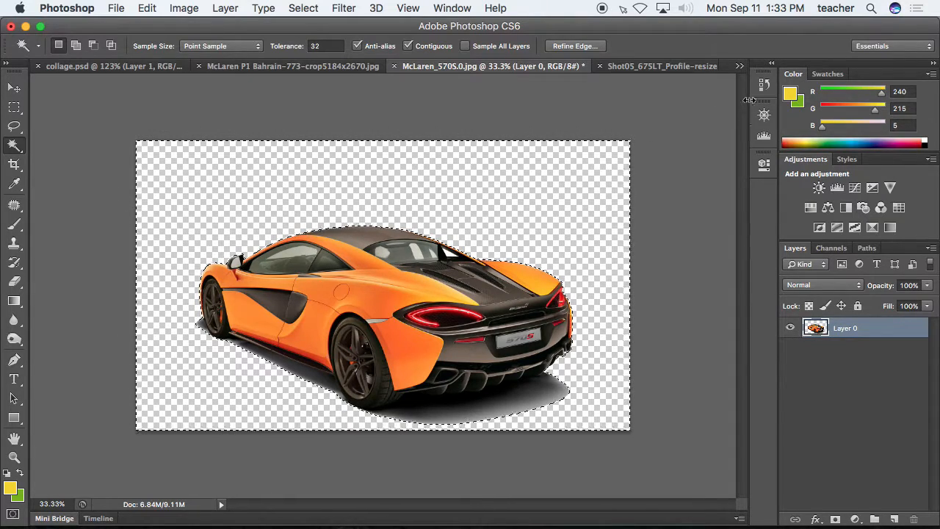
# Step: Revert the image in the history to the first Select Inverse state, restoring the background and the car selection
pyautogui.click(763, 83)
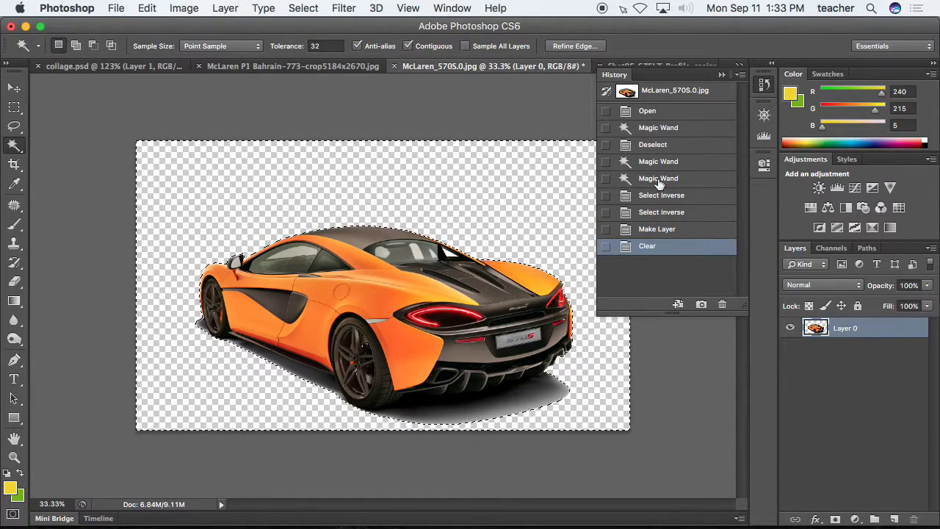
pyautogui.click(657, 228)
pyautogui.click(659, 213)
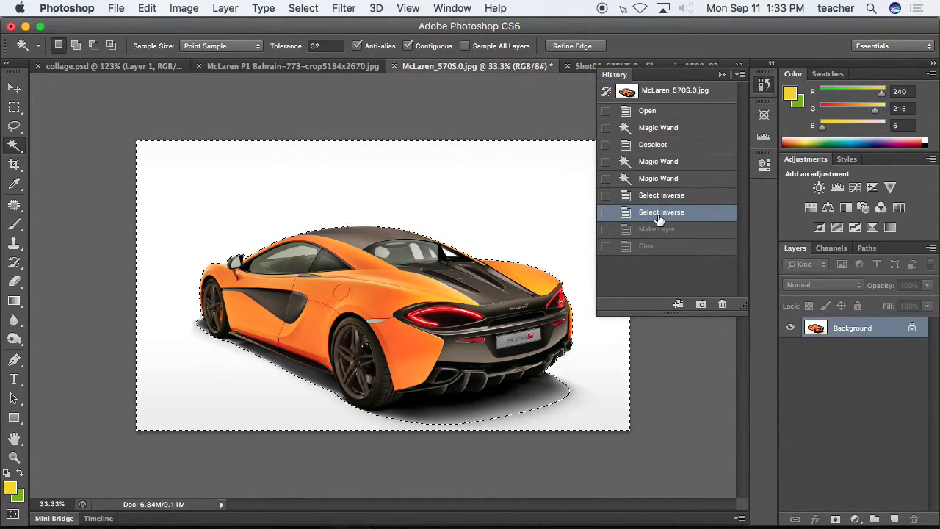
pyautogui.click(653, 197)
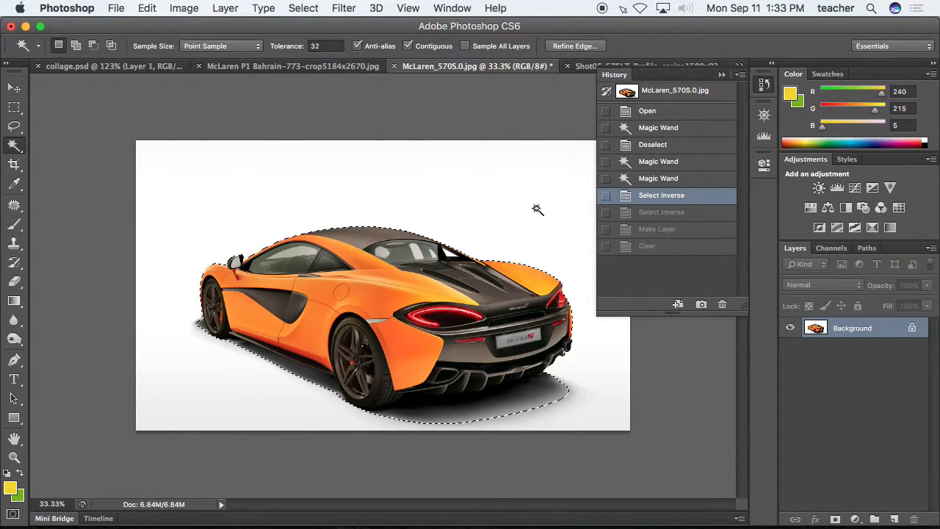
pyautogui.click(721, 75)
# Step: Copy the selected orange car and paste it into collage.psd
pyautogui.press('super+c')
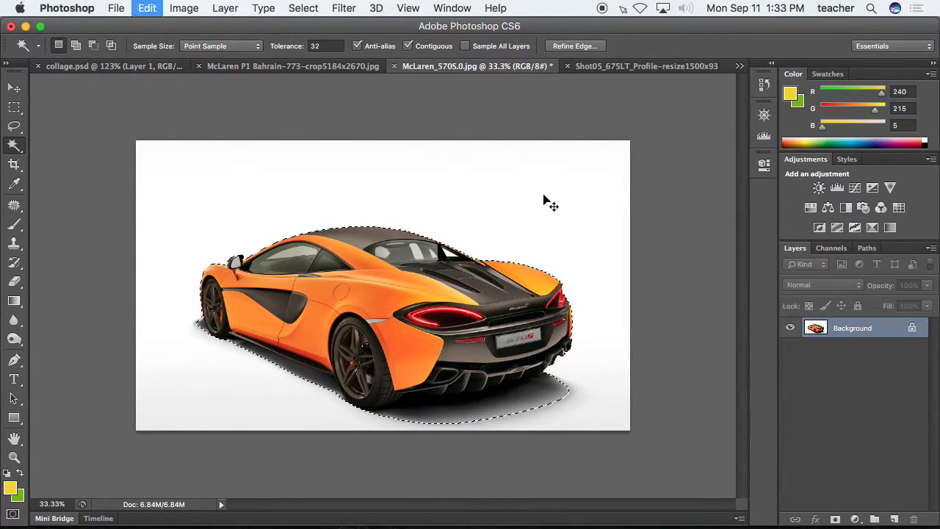
pyautogui.click(131, 67)
pyautogui.press('super+v')
# Step: Move the pasted orange car slightly down and to the right, partly in front of Mario and the white car
pyautogui.keyDown('alt'); pyautogui.keyDown('super'); pyautogui.click(318, 209); pyautogui.keyUp('super'); pyautogui.keyUp('alt')
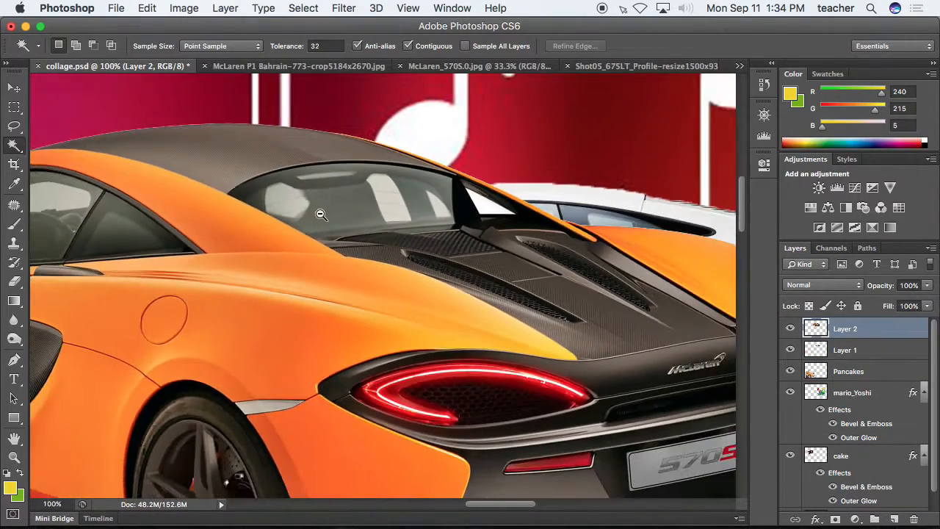
pyautogui.keyDown('alt'); pyautogui.keyDown('super'); pyautogui.click(321, 214); pyautogui.keyUp('super'); pyautogui.keyUp('alt')
pyautogui.keyDown('alt'); pyautogui.keyDown('super'); pyautogui.click(321, 215); pyautogui.keyUp('super'); pyautogui.keyUp('alt')
pyautogui.keyDown('alt'); pyautogui.keyDown('super'); pyautogui.click(321, 214); pyautogui.keyUp('super'); pyautogui.keyUp('alt')
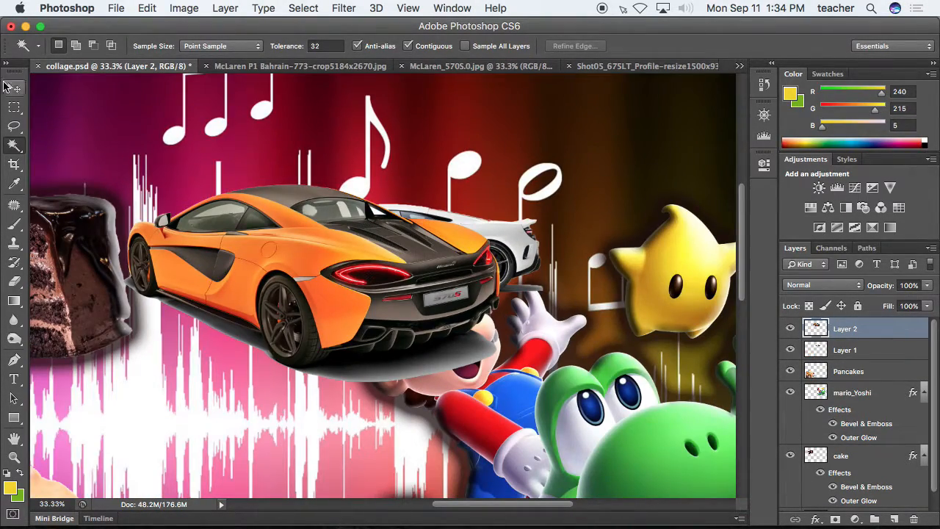
pyautogui.click(14, 88)
pyautogui.moveTo(387, 259); pyautogui.dragTo(429, 279)
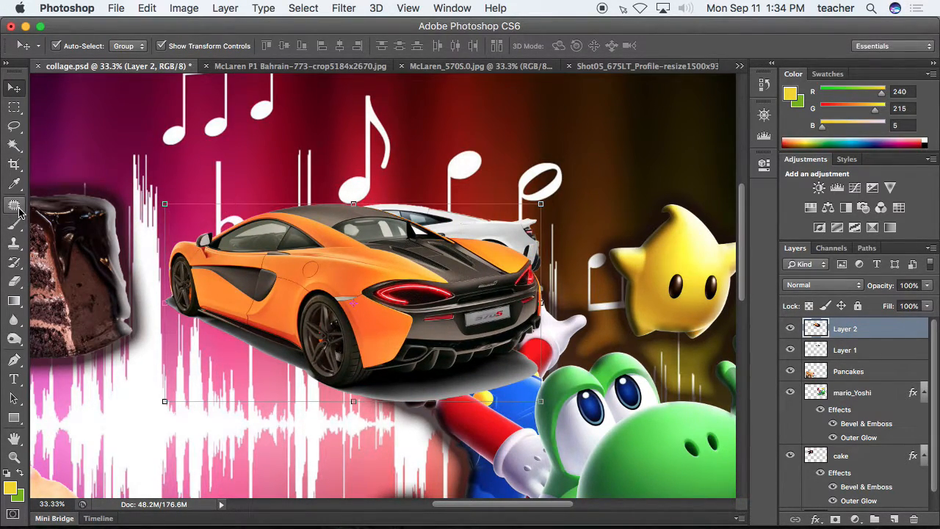
# Step: Soften the shadow beneath the orange car's rear using the soft 80 px Eraser at 67% opacity
pyautogui.click(15, 282)
pyautogui.click(46, 277)
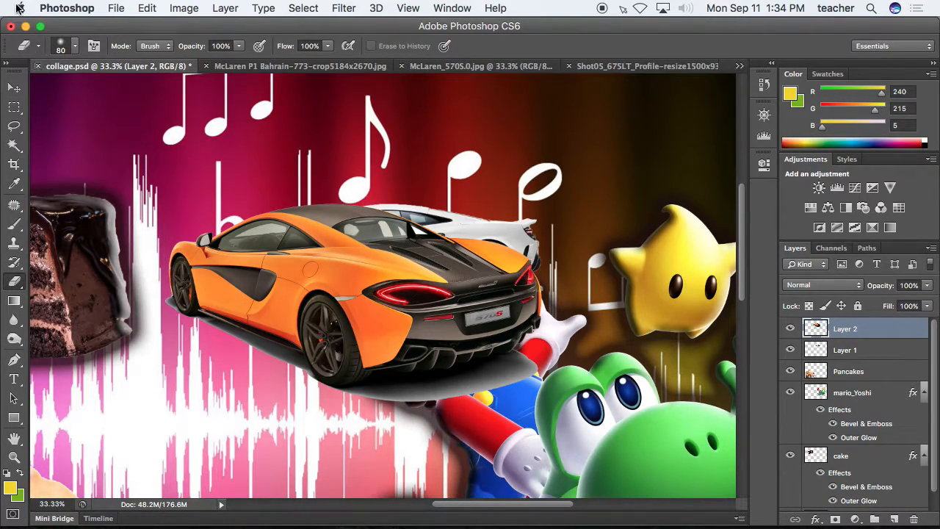
pyautogui.click(74, 49)
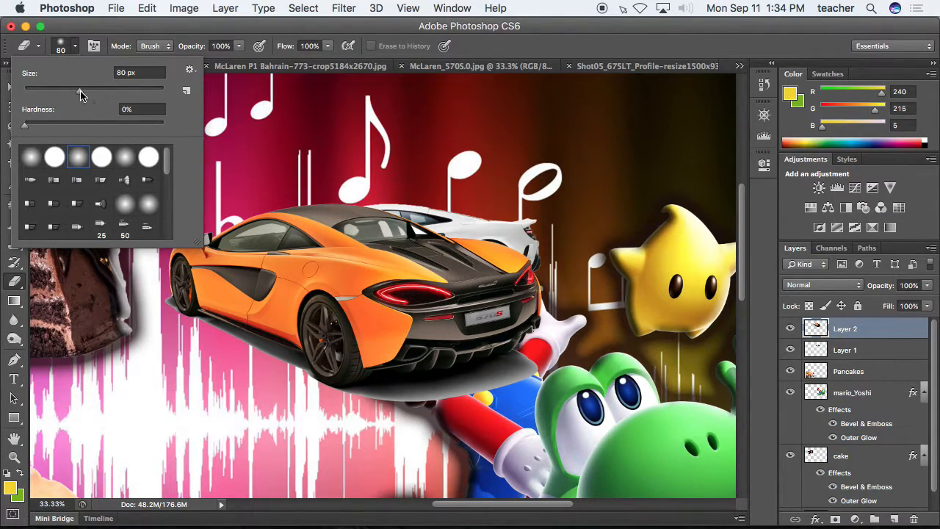
pyautogui.click(238, 49)
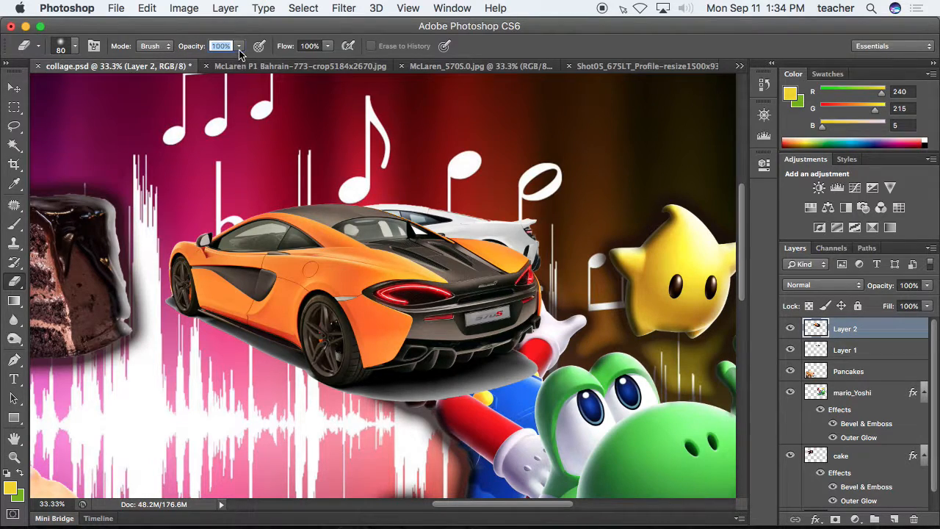
pyautogui.moveTo(239, 58); pyautogui.dragTo(218, 65)
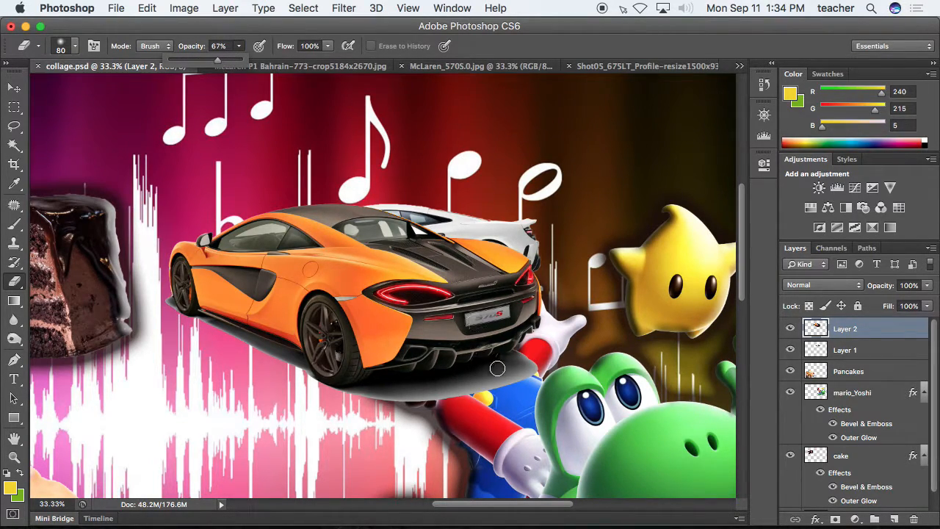
pyautogui.moveTo(534, 377)
pyautogui.mouseDown()
pyautogui.moveTo(512, 389)
pyautogui.moveTo(533, 368)
pyautogui.mouseUp()
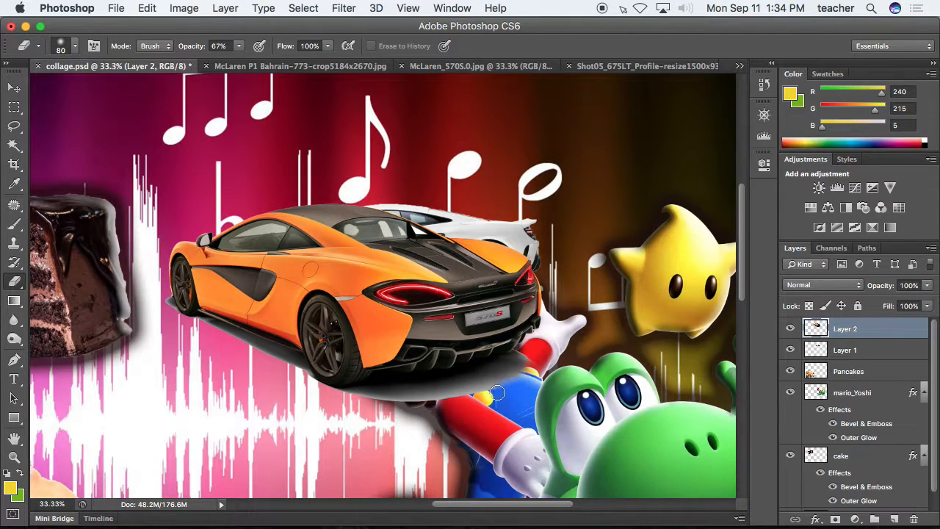
pyautogui.moveTo(473, 398); pyautogui.dragTo(374, 404)
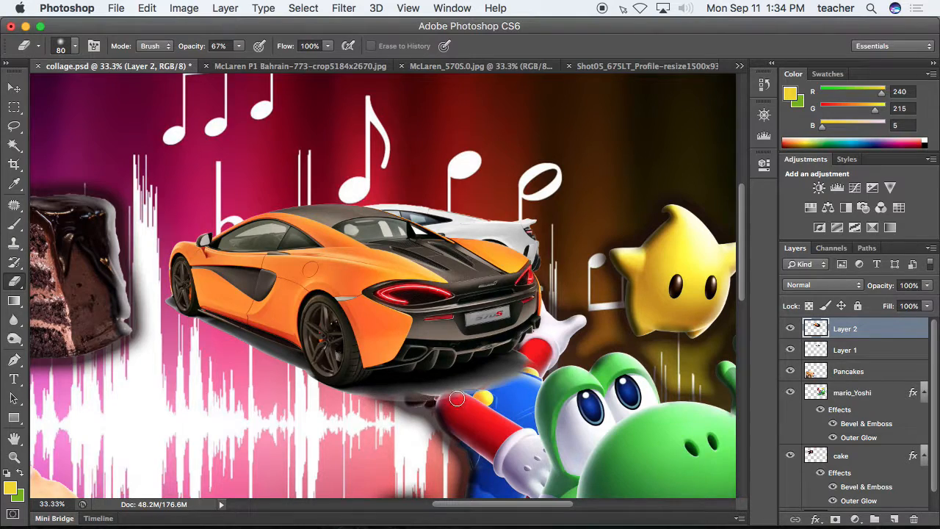
pyautogui.moveTo(534, 374)
pyautogui.mouseDown()
pyautogui.moveTo(484, 397)
pyautogui.moveTo(398, 403)
pyautogui.moveTo(387, 395)
pyautogui.mouseUp()
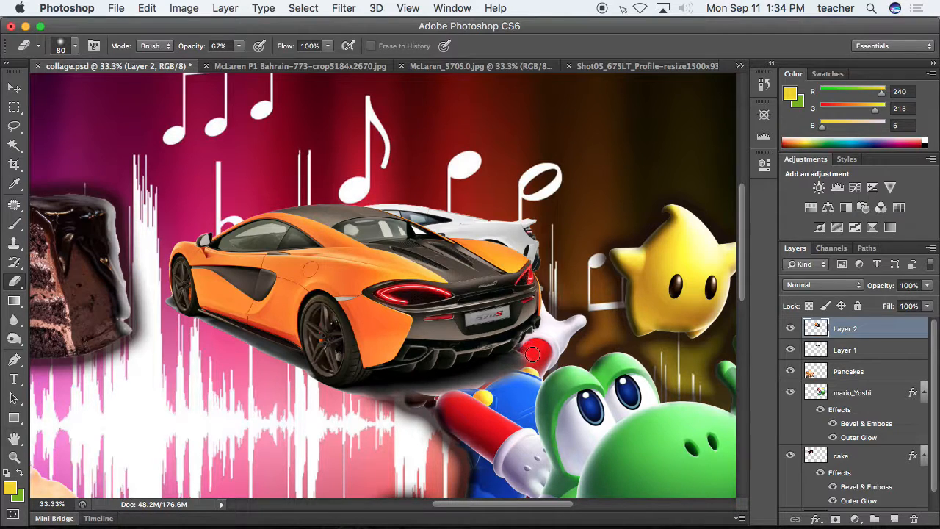
pyautogui.moveTo(534, 360)
pyautogui.mouseDown()
pyautogui.moveTo(472, 399)
pyautogui.moveTo(400, 408)
pyautogui.mouseUp()
# Step: Raise the Eraser opacity to 79% and bring the whole collage into view
pyautogui.click(238, 46)
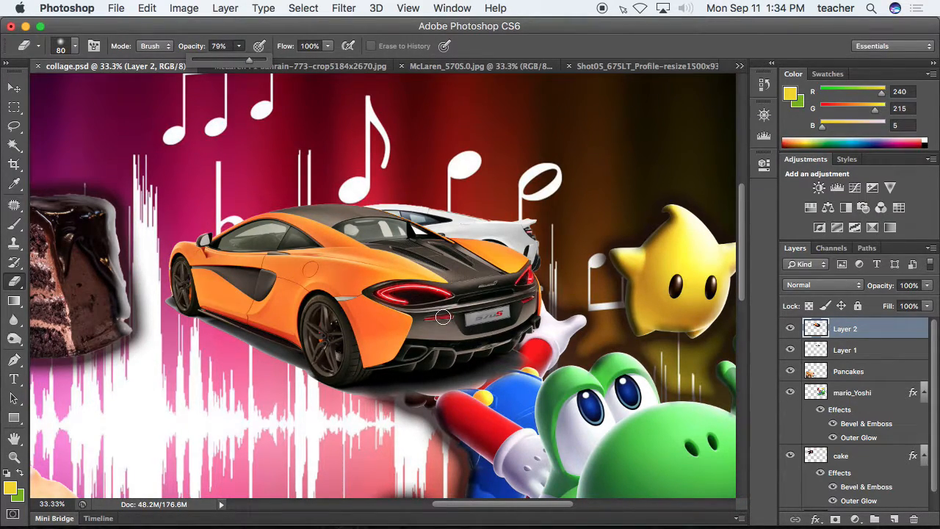
pyautogui.press('super+minus')
pyautogui.press('super+minus')
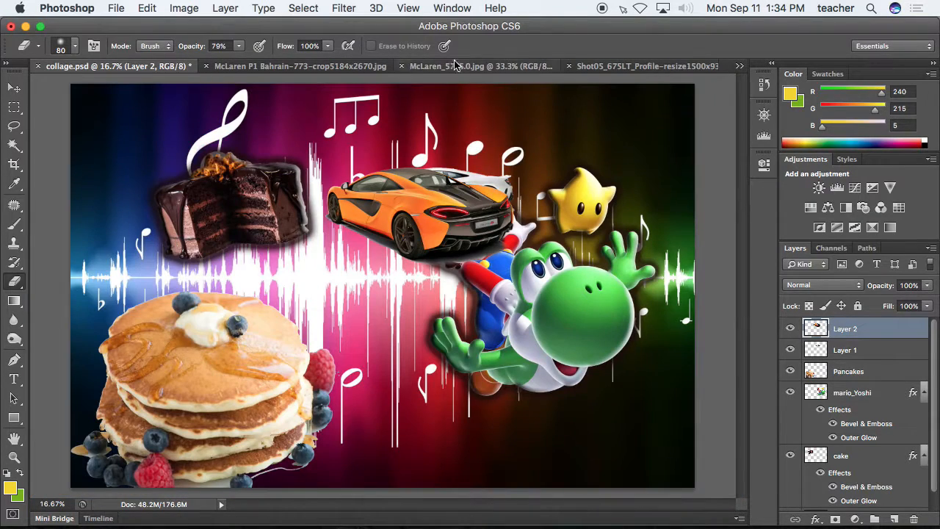
# Step: Review the orange 570S and white 675LT source images, ending on McLaren P1 Bahrain-773-crop5184x2670.jpg
pyautogui.click(491, 67)
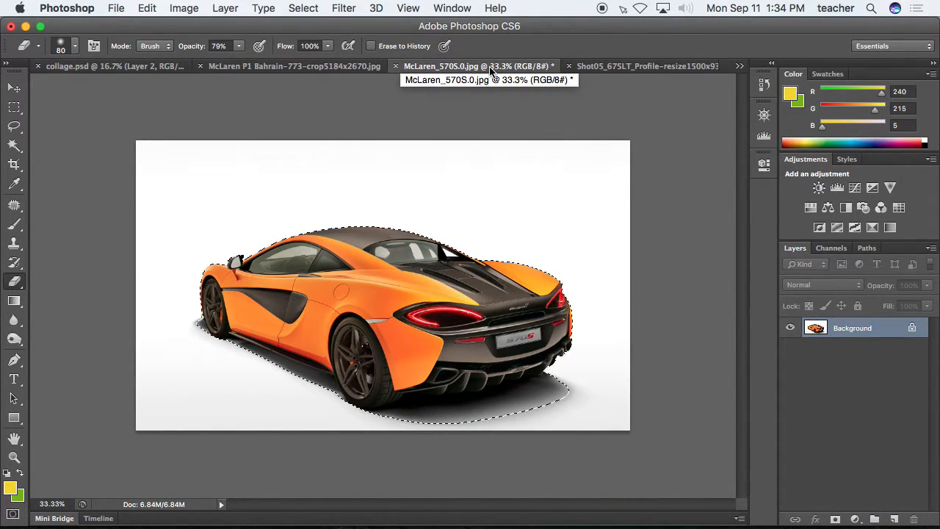
pyautogui.click(637, 67)
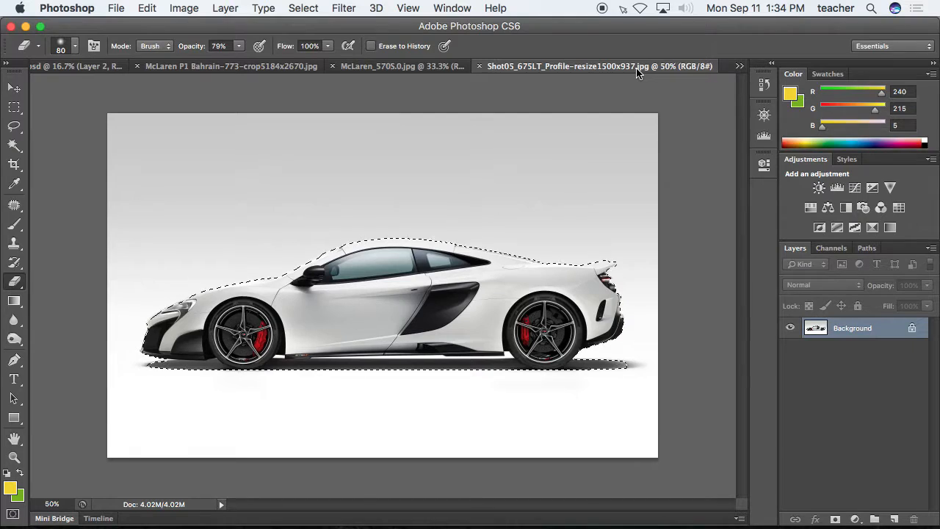
pyautogui.click(269, 67)
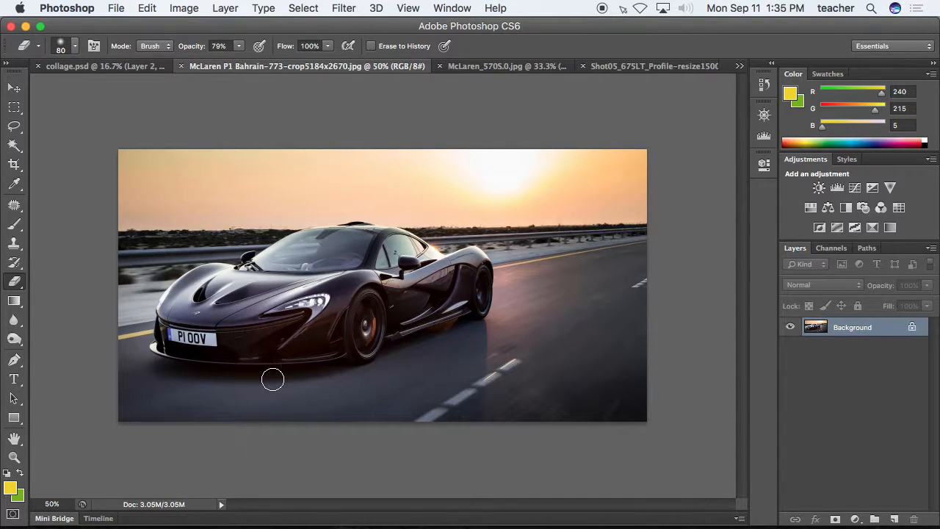
# Step: Try to select the black P1 with the Quick Selection tool across its hood, roof and rear, then deselect
pyautogui.click(17, 146)
pyautogui.moveTo(17, 147)
pyautogui.mouseDown()
pyautogui.moveTo(73, 159)
pyautogui.moveTo(74, 140)
pyautogui.mouseUp()
pyautogui.moveTo(244, 311)
pyautogui.mouseDown()
pyautogui.moveTo(360, 286)
pyautogui.moveTo(431, 291)
pyautogui.moveTo(365, 325)
pyautogui.moveTo(370, 353)
pyautogui.moveTo(358, 360)
pyautogui.moveTo(199, 361)
pyautogui.moveTo(220, 292)
pyautogui.moveTo(174, 289)
pyautogui.moveTo(165, 304)
pyautogui.moveTo(262, 284)
pyautogui.moveTo(308, 247)
pyautogui.mouseUp()
pyautogui.moveTo(388, 238)
pyautogui.mouseDown()
pyautogui.moveTo(466, 261)
pyautogui.moveTo(416, 271)
pyautogui.moveTo(404, 262)
pyautogui.moveTo(396, 278)
pyautogui.moveTo(473, 284)
pyautogui.mouseUp()
pyautogui.click(307, 306)
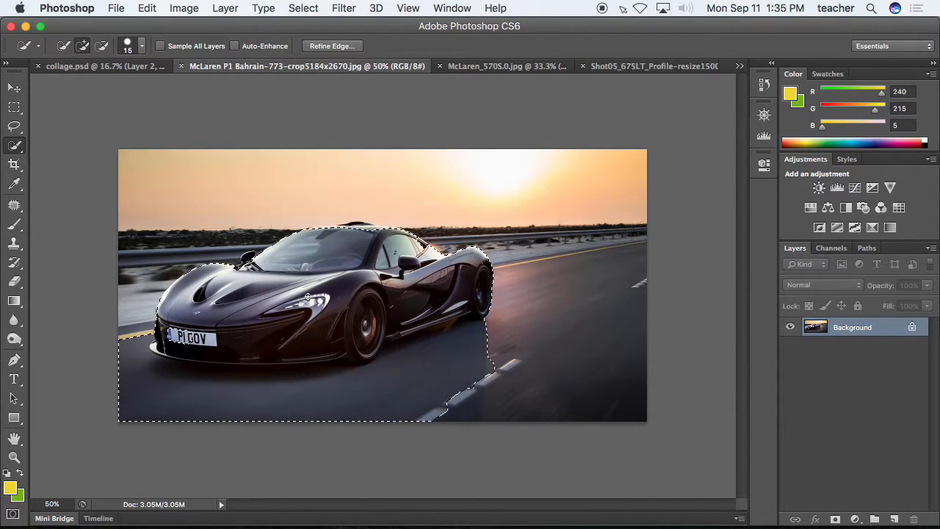
pyautogui.press('super+d')
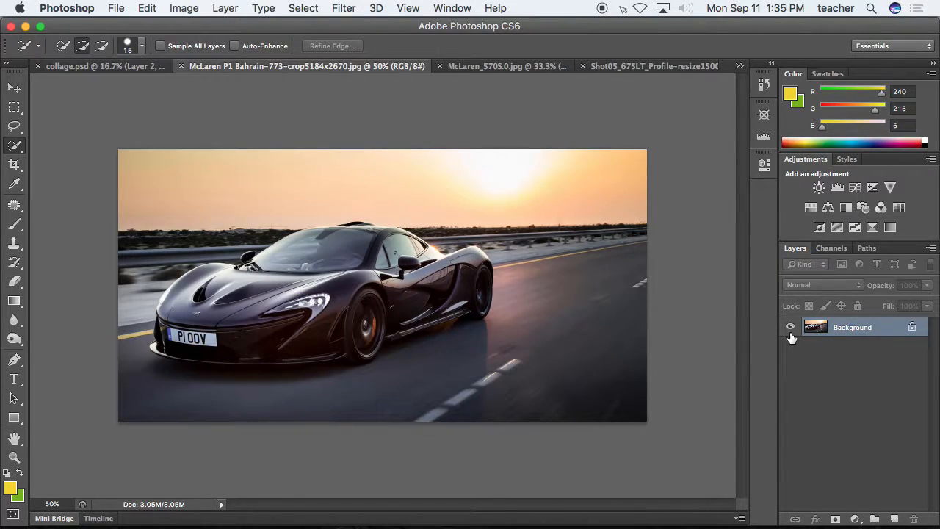
# Step: Duplicate the Background layer within the McLaren P1 document, keeping the default name
pyautogui.rightClick(843, 328)
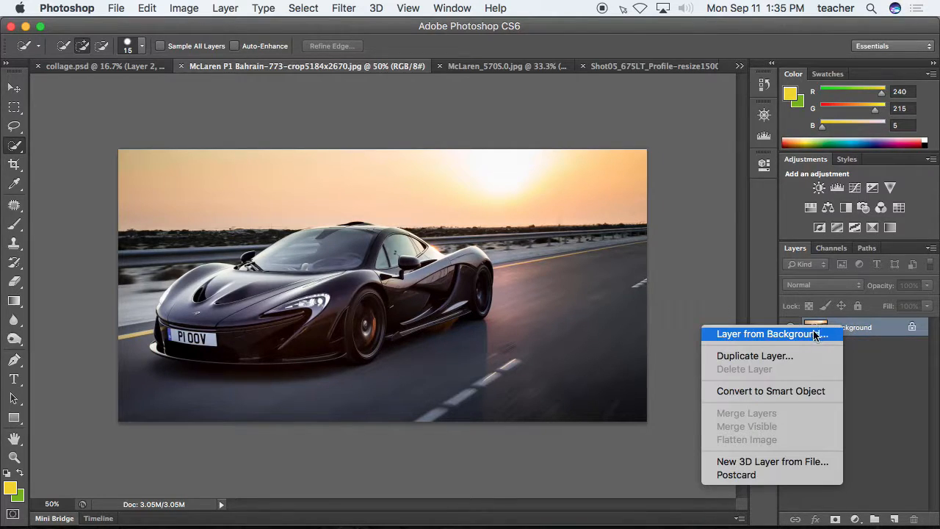
pyautogui.click(796, 356)
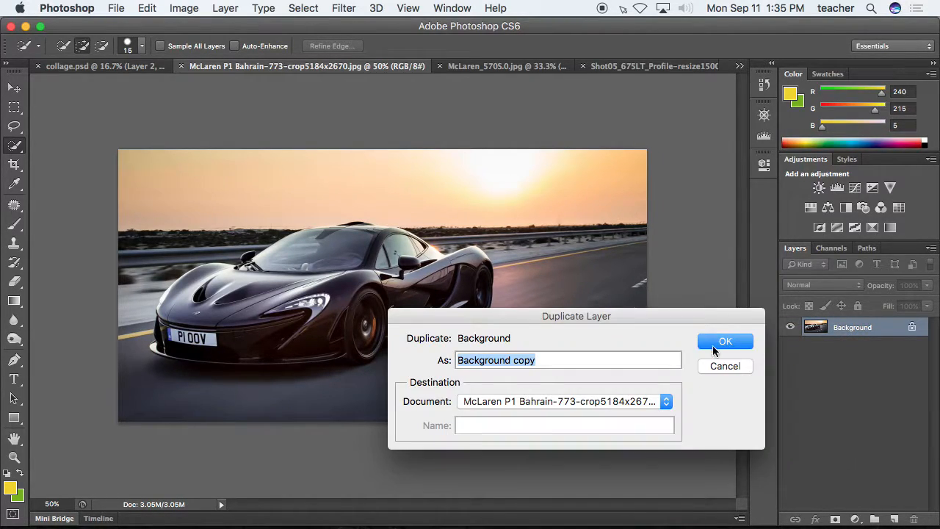
pyautogui.click(721, 340)
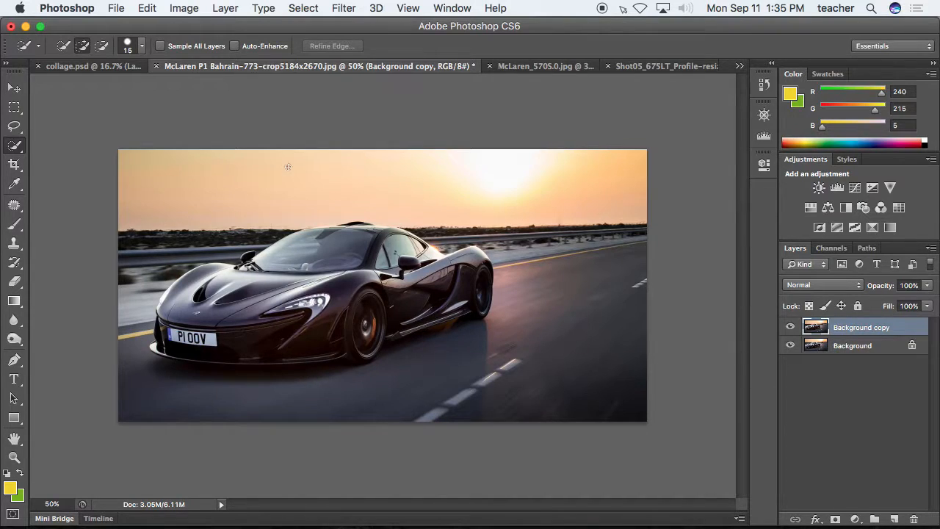
# Step: Move the duplicated layer to the right and down to reveal the original underneath, then undo the move
pyautogui.click(14, 87)
pyautogui.moveTo(334, 237); pyautogui.dragTo(481, 261)
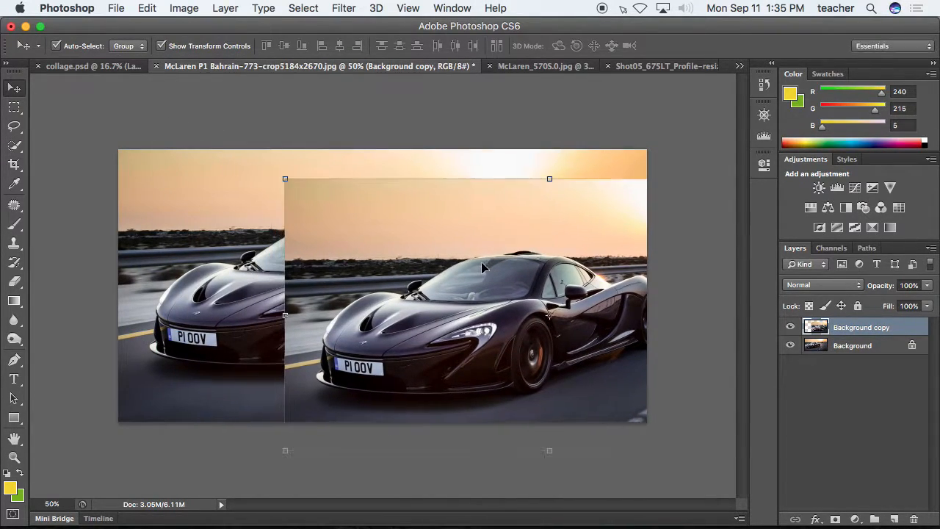
pyautogui.press('super+z')
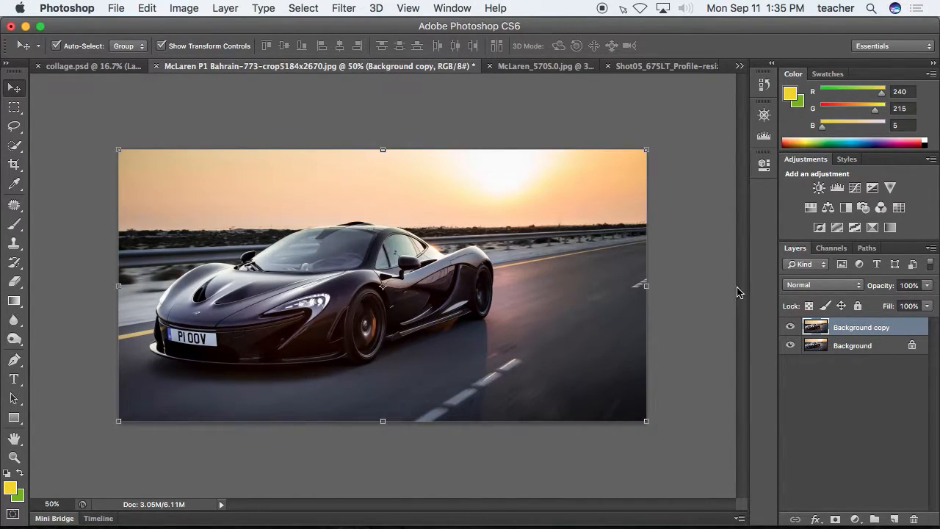
# Step: Brighten the Background copy layer with a Levels adjustment, using input midtone 4.89 and white point 210
pyautogui.click(313, 13)
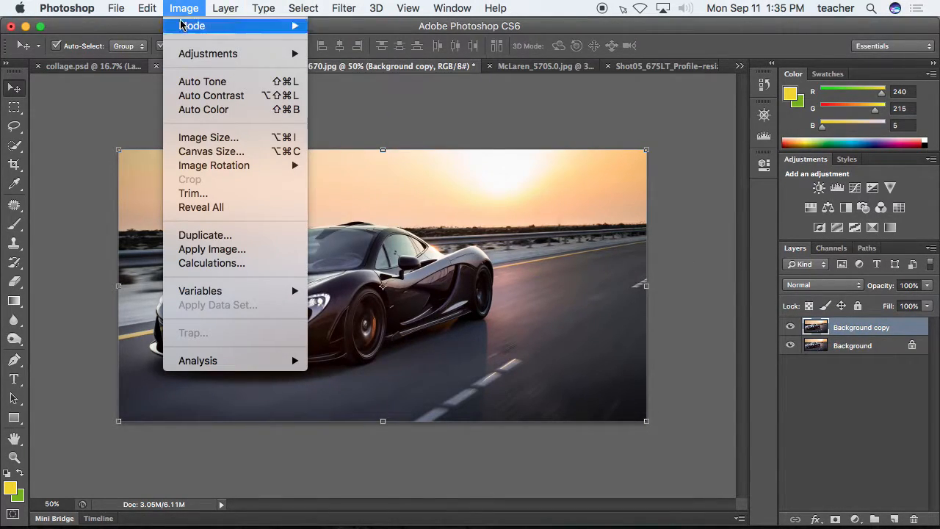
pyautogui.moveTo(232, 55)
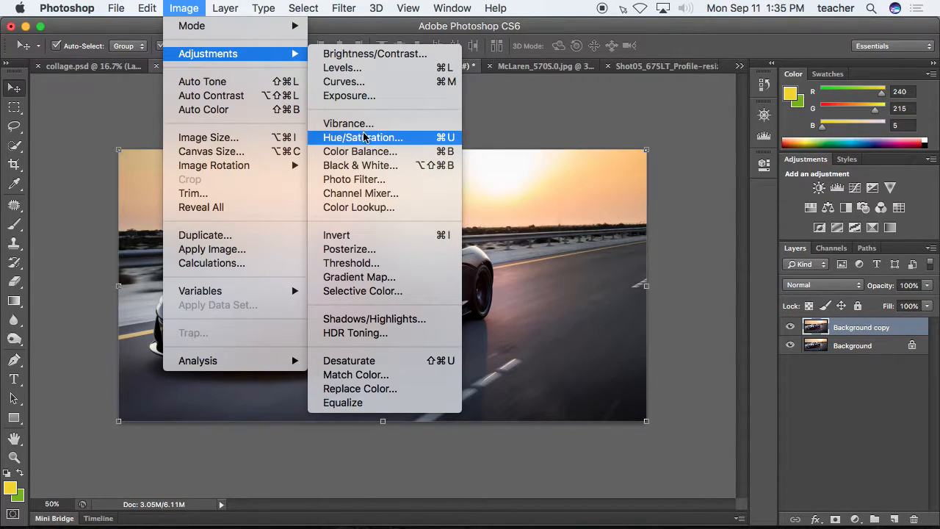
pyautogui.click(365, 68)
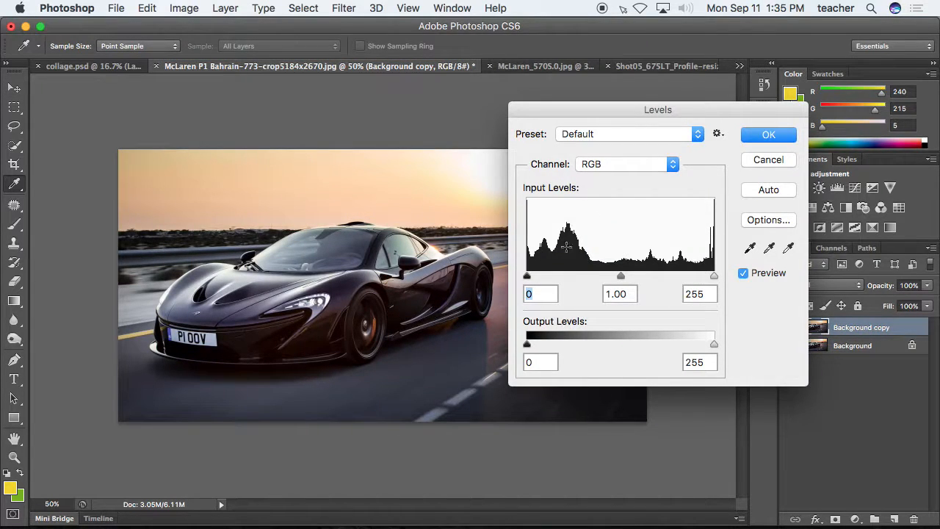
pyautogui.moveTo(531, 276)
pyautogui.mouseDown()
pyautogui.moveTo(551, 275)
pyautogui.moveTo(528, 276)
pyautogui.mouseUp()
pyautogui.moveTo(619, 274); pyautogui.dragTo(561, 275)
pyautogui.moveTo(714, 275); pyautogui.dragTo(681, 275)
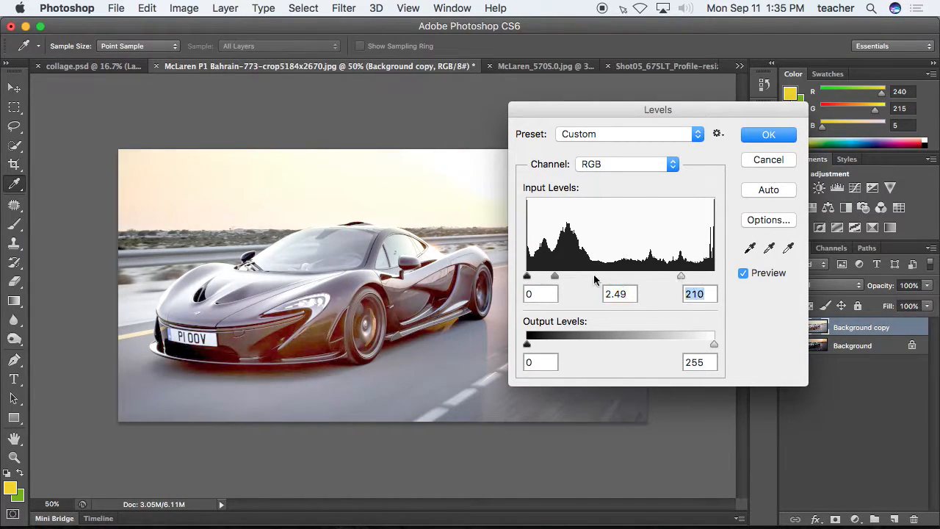
pyautogui.moveTo(557, 277); pyautogui.dragTo(532, 277)
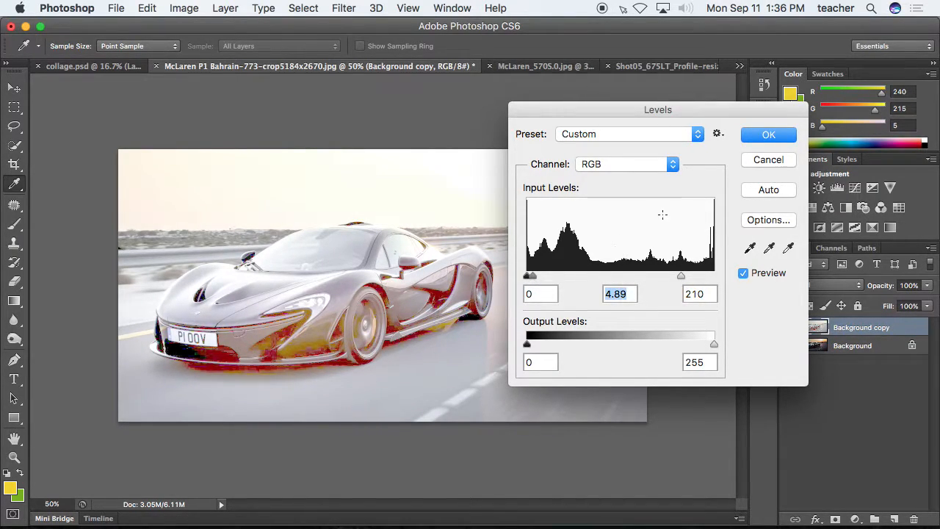
pyautogui.click(769, 135)
pyautogui.press('v')
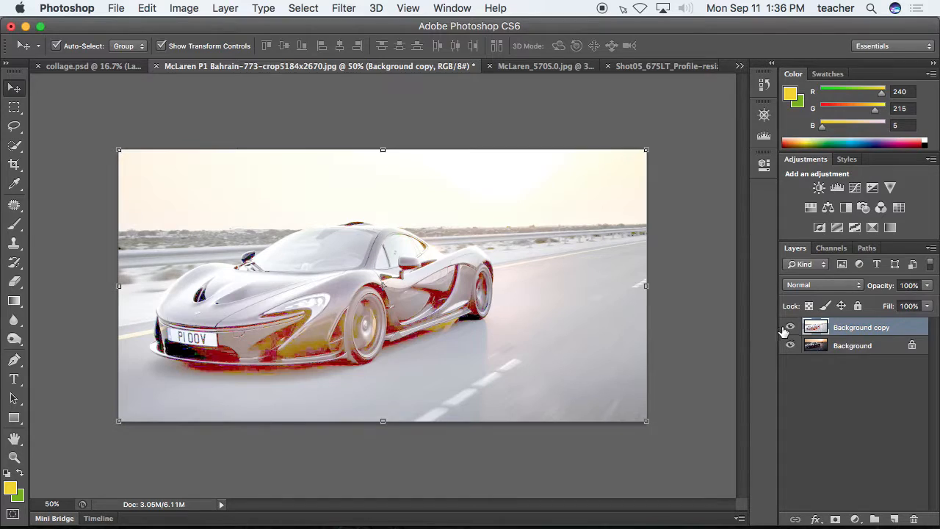
# Step: Hide and show the Background copy layer to compare the brightened car with the original
pyautogui.click(608, 290)
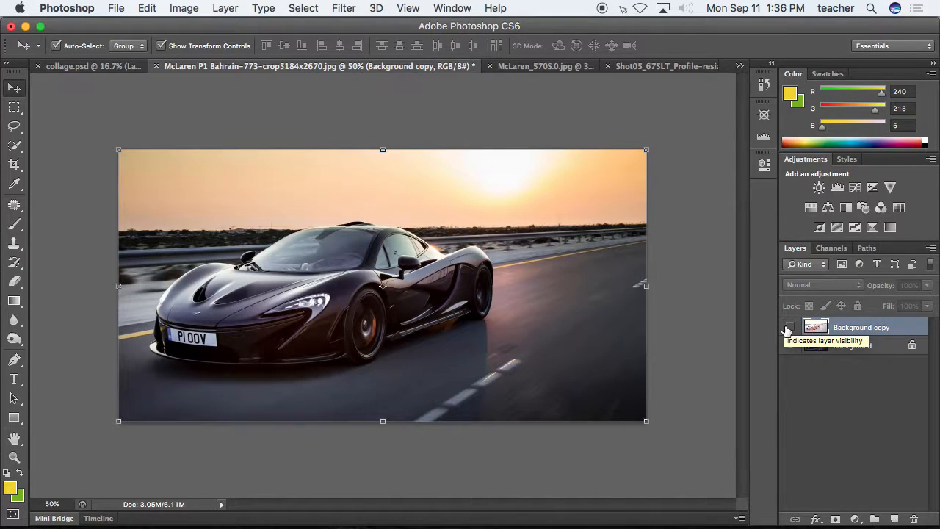
pyautogui.click(789, 327)
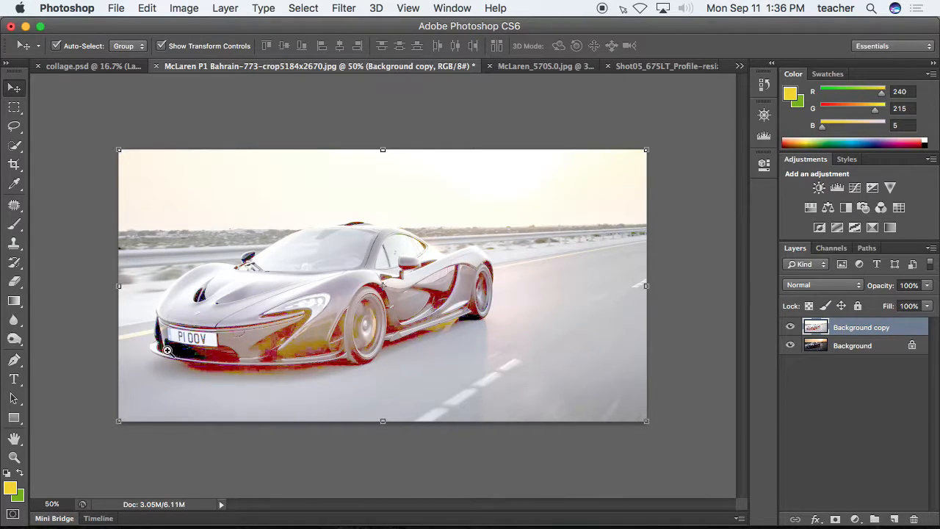
pyautogui.click(790, 327)
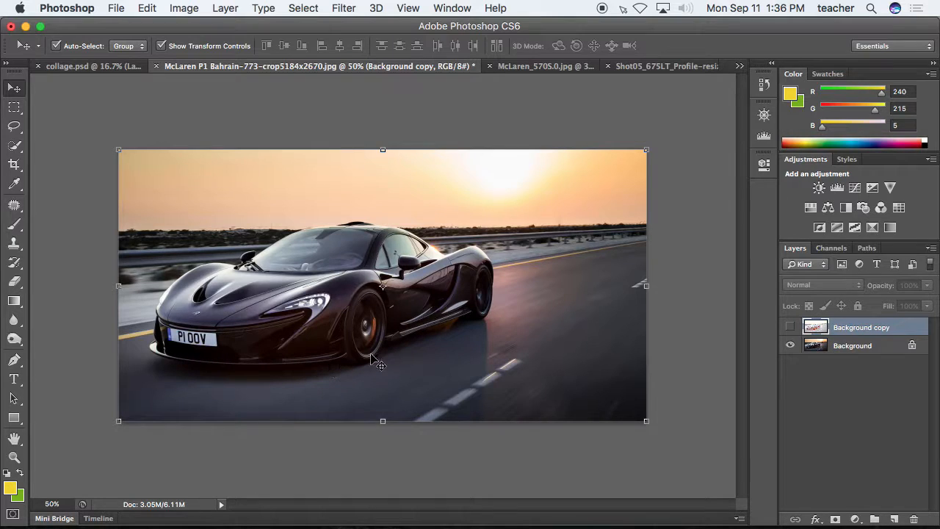
pyautogui.click(790, 328)
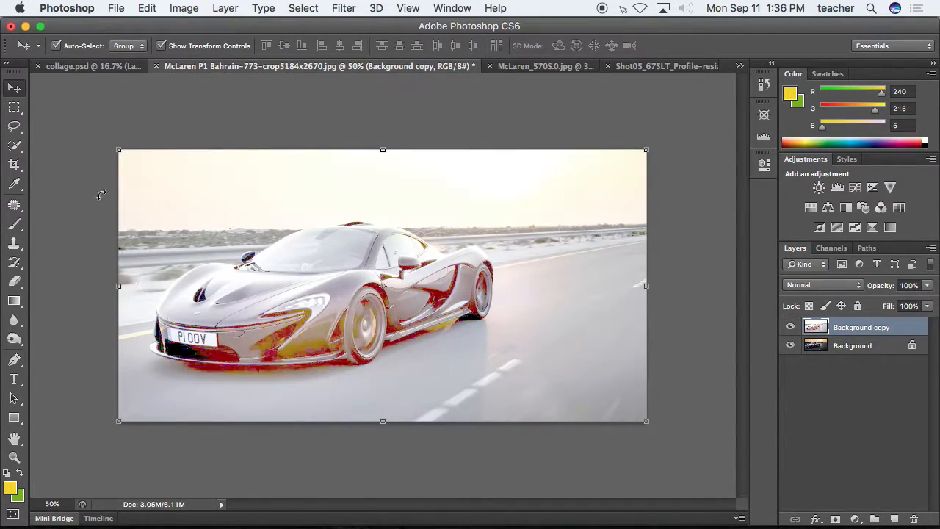
# Step: Start a Pen tool path at the top of the P1's windshield and curve it down to the far side mirror
pyautogui.click(16, 361)
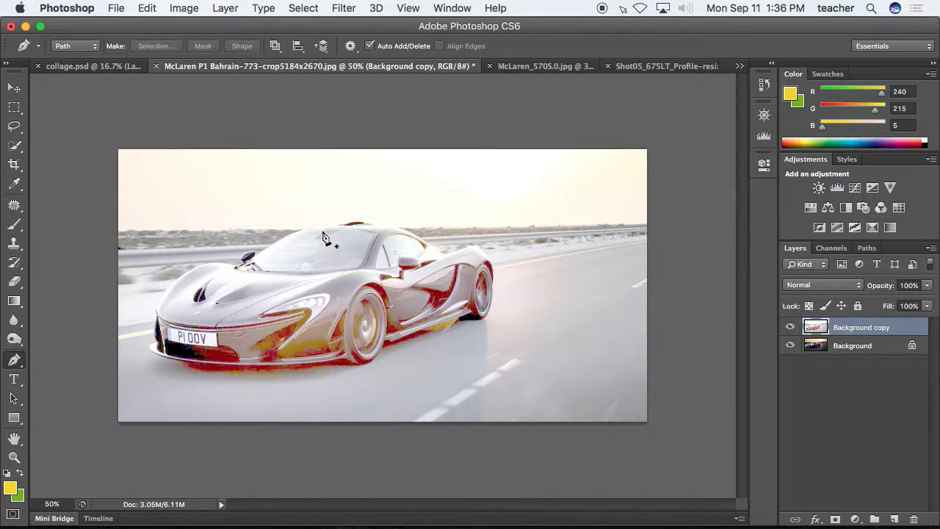
pyautogui.scroll(5, 328, 211)
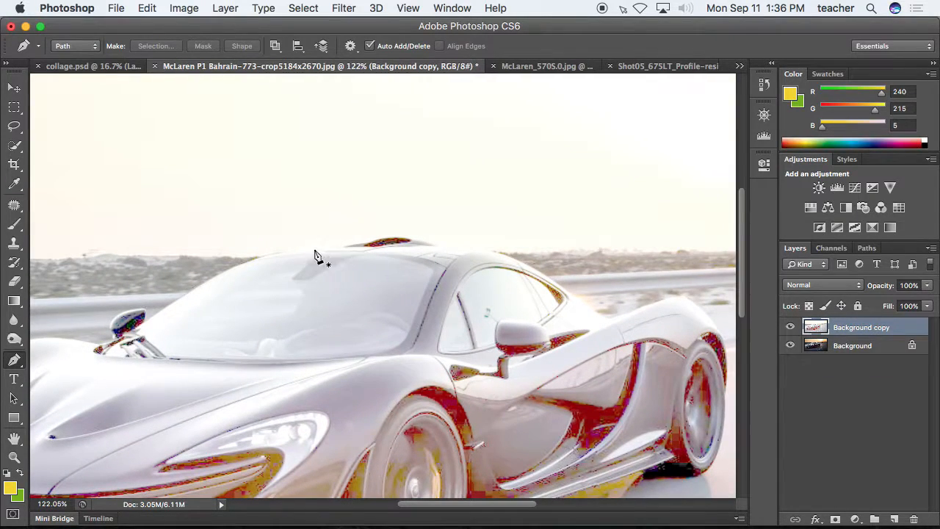
pyautogui.click(249, 262)
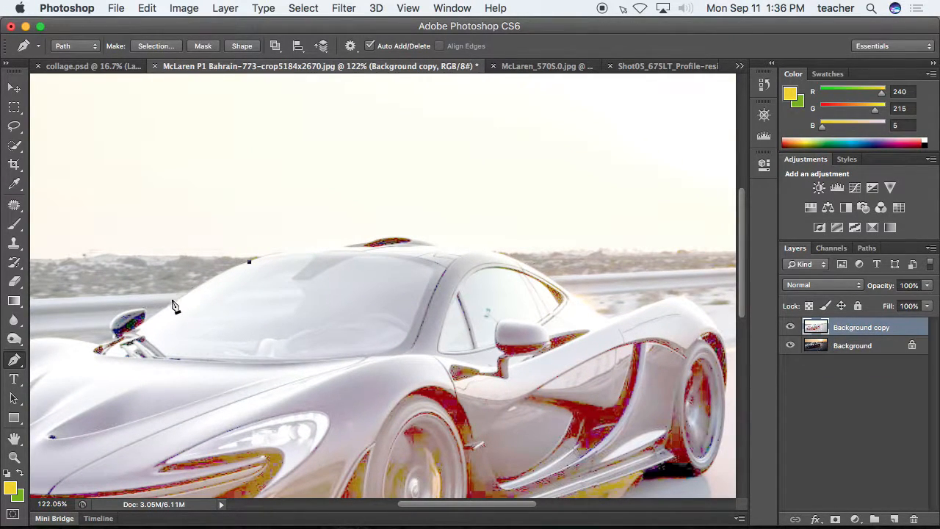
pyautogui.moveTo(146, 318); pyautogui.dragTo(110, 354)
pyautogui.moveTo(153, 291); pyautogui.dragTo(257, 222)
pyautogui.moveTo(187, 201); pyautogui.dragTo(269, 273)
pyautogui.moveTo(336, 260); pyautogui.dragTo(252, 134)
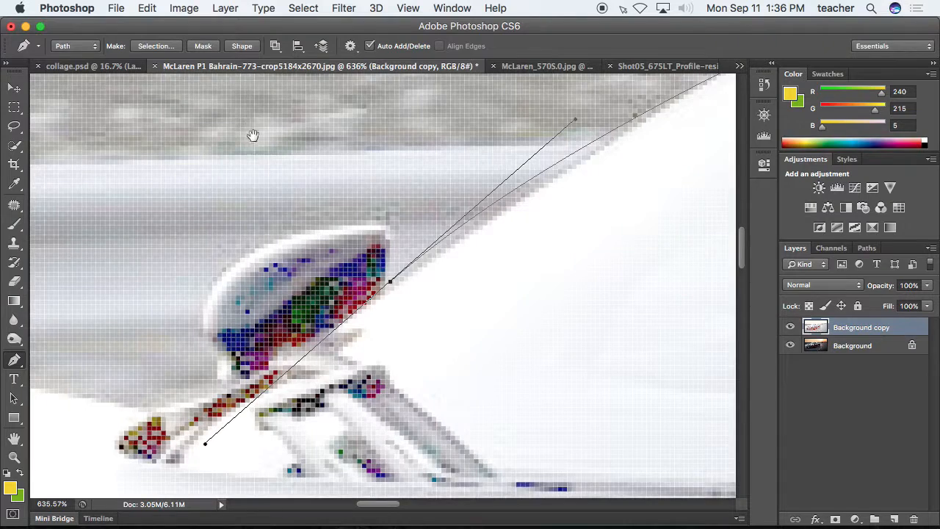
# Step: Continue the path around the far side mirror down to the edge of the hood
pyautogui.keyDown('alt'); pyautogui.click(389, 283); pyautogui.keyUp('alt')
pyautogui.click(390, 234)
pyautogui.moveTo(362, 225); pyautogui.dragTo(326, 234)
pyautogui.moveTo(236, 262)
pyautogui.mouseDown()
pyautogui.moveTo(212, 290)
pyautogui.moveTo(218, 349)
pyautogui.moveTo(236, 382)
pyautogui.moveTo(329, 251)
pyautogui.moveTo(307, 283)
pyautogui.moveTo(234, 280)
pyautogui.mouseUp()
# Step: Extend the path in curves over the front fender and down the hood's outer edge
pyautogui.press('space')
pyautogui.keyDown('alt'); pyautogui.click(222, 274); pyautogui.keyUp('alt')
pyautogui.keyDown('alt'); pyautogui.click(198, 273); pyautogui.keyUp('alt')
pyautogui.keyDown('alt'); pyautogui.click(179, 272); pyautogui.keyUp('alt')
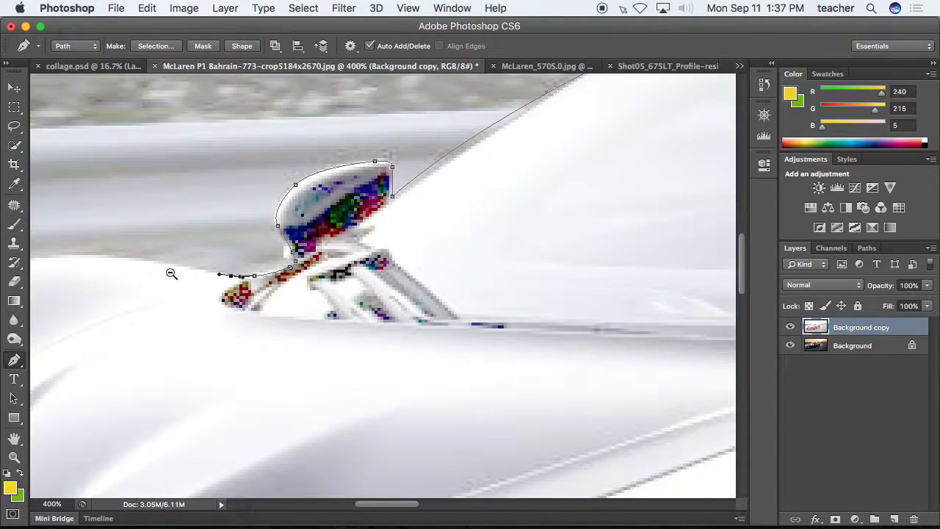
pyautogui.keyDown('alt'); pyautogui.click(172, 272); pyautogui.keyUp('alt')
pyautogui.keyDown('alt'); pyautogui.click(157, 265); pyautogui.keyUp('alt')
pyautogui.keyDown('alt'); pyautogui.click(156, 262); pyautogui.keyUp('alt')
pyautogui.hscroll(-5, 164, 253)
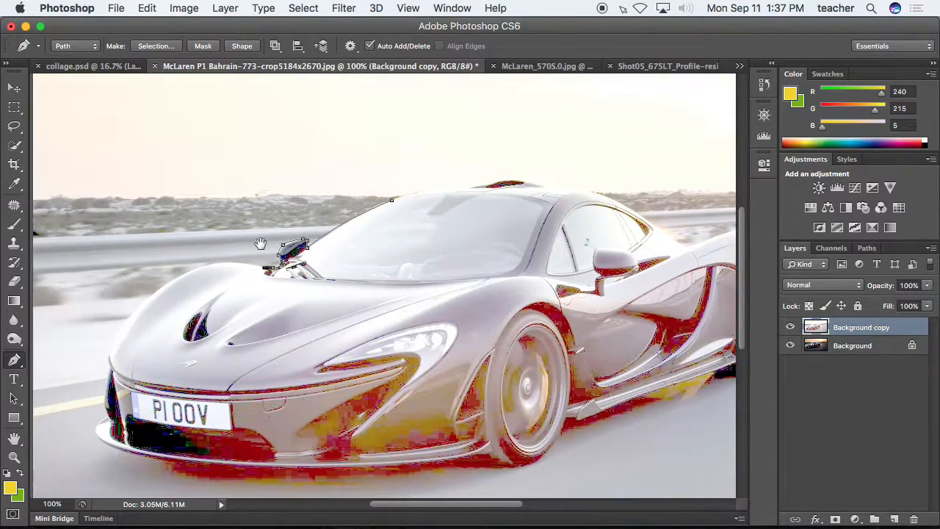
pyautogui.moveTo(218, 265); pyautogui.dragTo(196, 273)
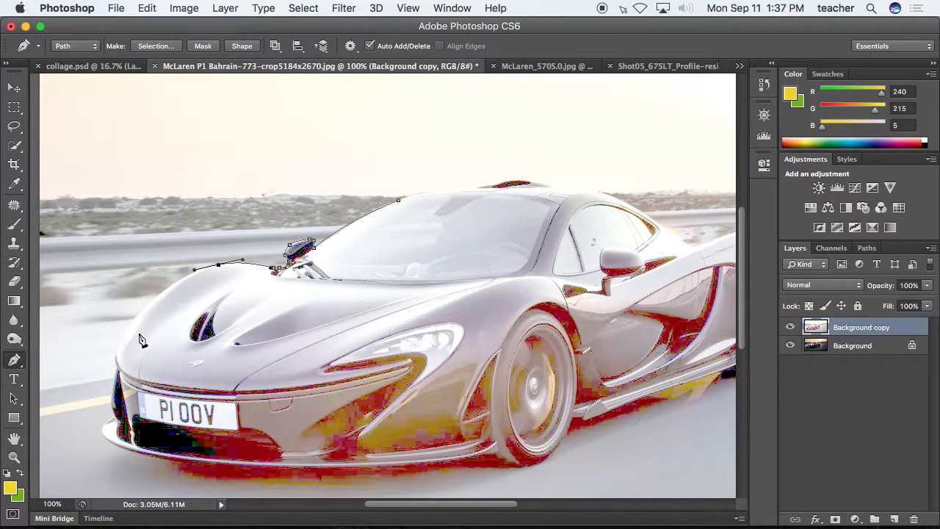
pyautogui.moveTo(124, 335); pyautogui.dragTo(107, 378)
# Step: Trace the path down the P1's nose and around the outer corner of the front splitter
pyautogui.click(117, 357)
pyautogui.click(113, 391)
pyautogui.click(113, 405)
pyautogui.click(115, 417)
pyautogui.click(107, 423)
pyautogui.moveTo(130, 450); pyautogui.dragTo(175, 466)
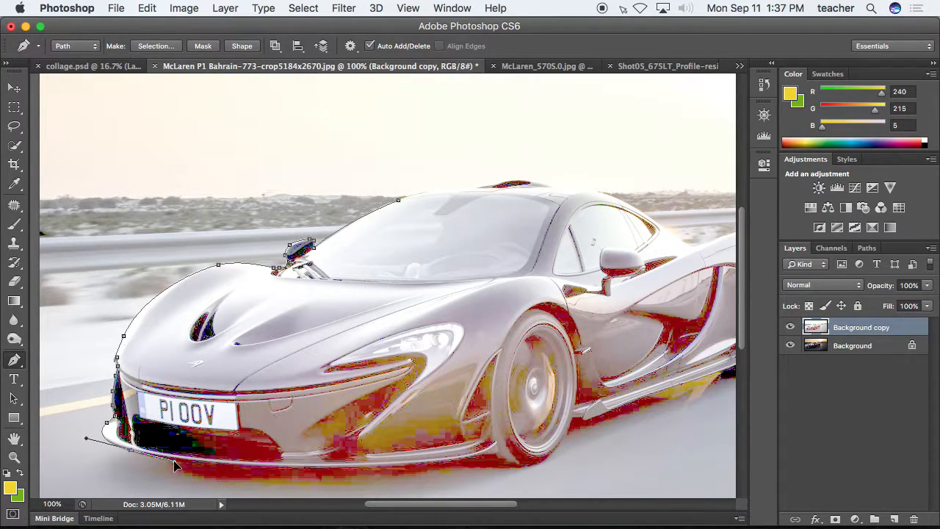
# Step: Continue the path along the underside of the front bumper and around the bottom of the front wheel
pyautogui.scroll(-3, 176, 463)
pyautogui.hscroll(3, 176, 463)
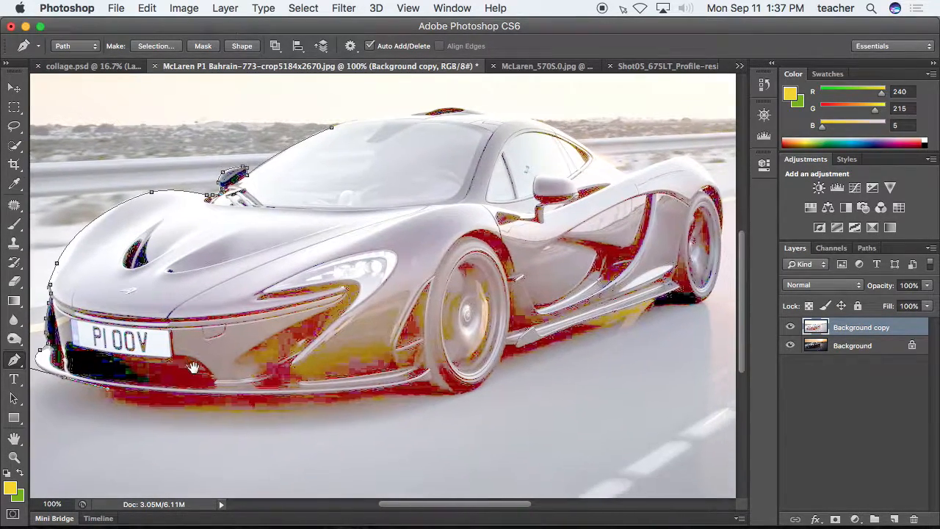
pyautogui.moveTo(135, 393); pyautogui.dragTo(144, 395)
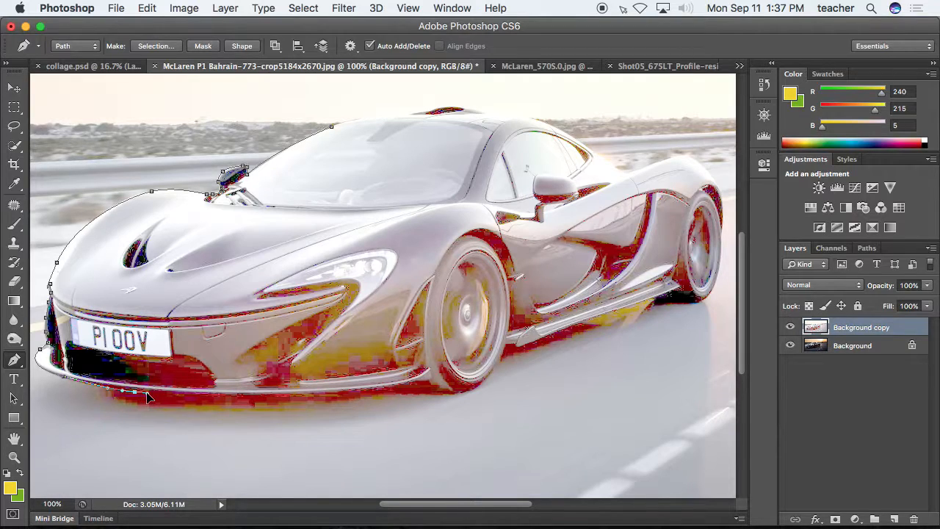
pyautogui.click(249, 395)
pyautogui.moveTo(335, 394); pyautogui.dragTo(372, 391)
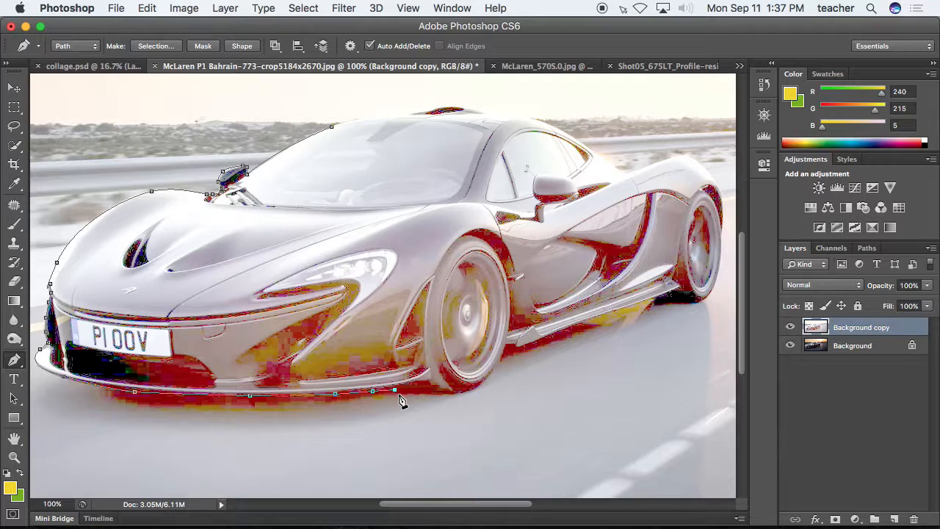
pyautogui.moveTo(456, 395); pyautogui.dragTo(510, 342)
# Step: Trace the path along the side sill from the front wheel to the bottom of the rear tire
pyautogui.click(506, 345)
pyautogui.click(514, 347)
pyautogui.click(575, 325)
pyautogui.click(658, 304)
pyautogui.click(696, 303)
# Step: Carry the path up around the rear wheel and over the rear fender
pyautogui.press('space')
pyautogui.moveTo(713, 272); pyautogui.dragTo(600, 304)
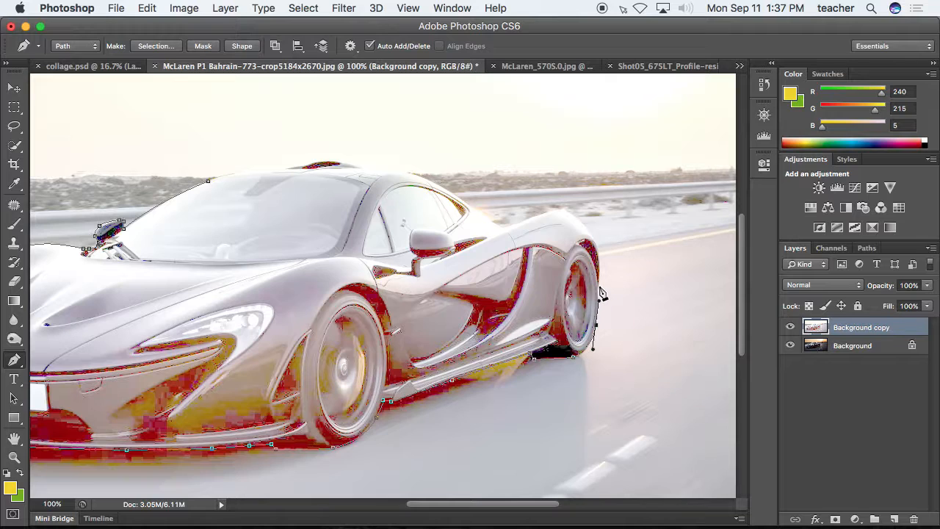
pyautogui.moveTo(593, 235); pyautogui.dragTo(564, 210)
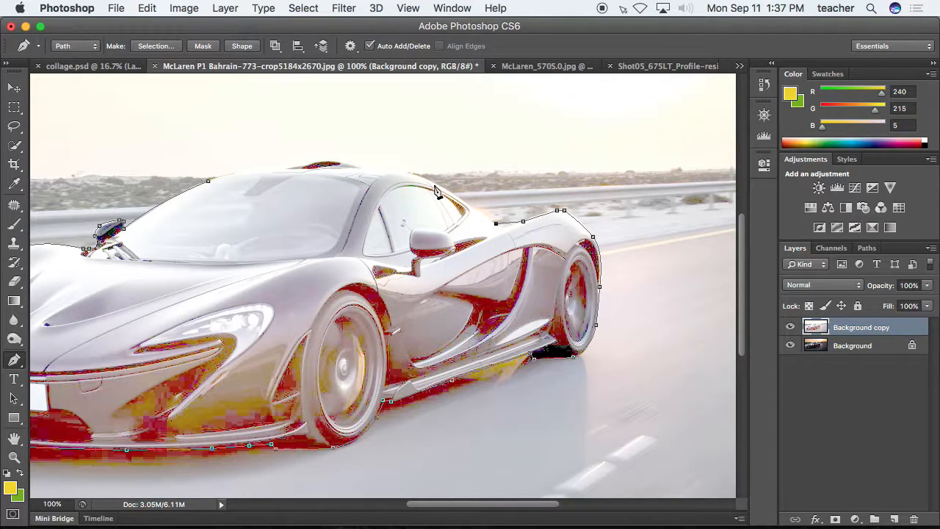
# Step: Trace the path over the roof and its air intake, and close it at the starting anchor on the windshield
pyautogui.moveTo(418, 177); pyautogui.dragTo(401, 174)
pyautogui.click(365, 171)
pyautogui.moveTo(328, 161); pyautogui.dragTo(308, 167)
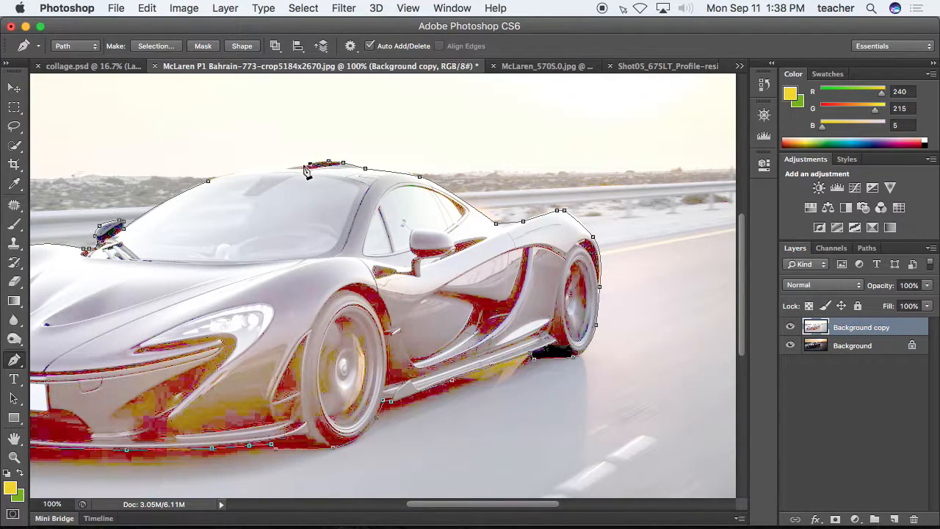
pyautogui.moveTo(208, 181); pyautogui.dragTo(200, 187)
# Step: Convert the closed path around the P1 into a selection
pyautogui.keyDown('alt'); pyautogui.keyDown('super'); pyautogui.click(275, 214); pyautogui.keyUp('super'); pyautogui.keyUp('alt')
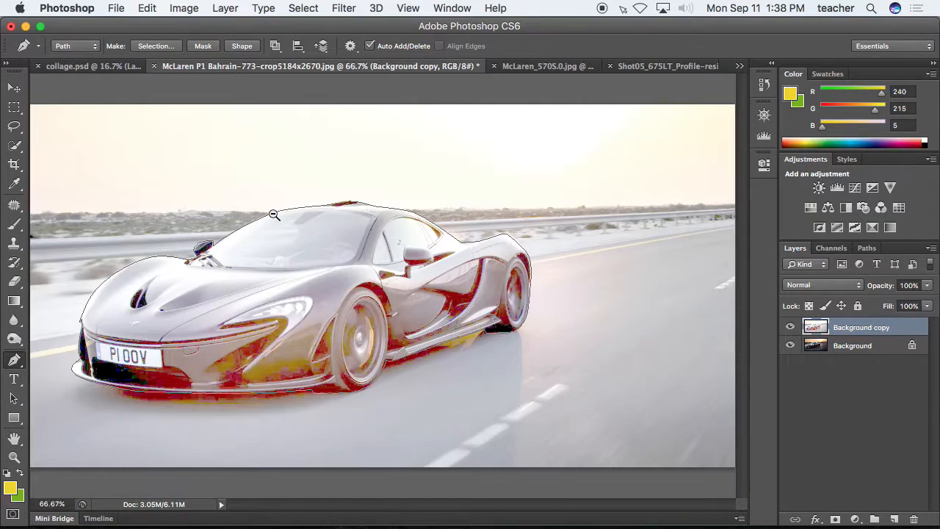
pyautogui.keyDown('alt'); pyautogui.keyDown('super'); pyautogui.click(275, 214); pyautogui.keyUp('super'); pyautogui.keyUp('alt')
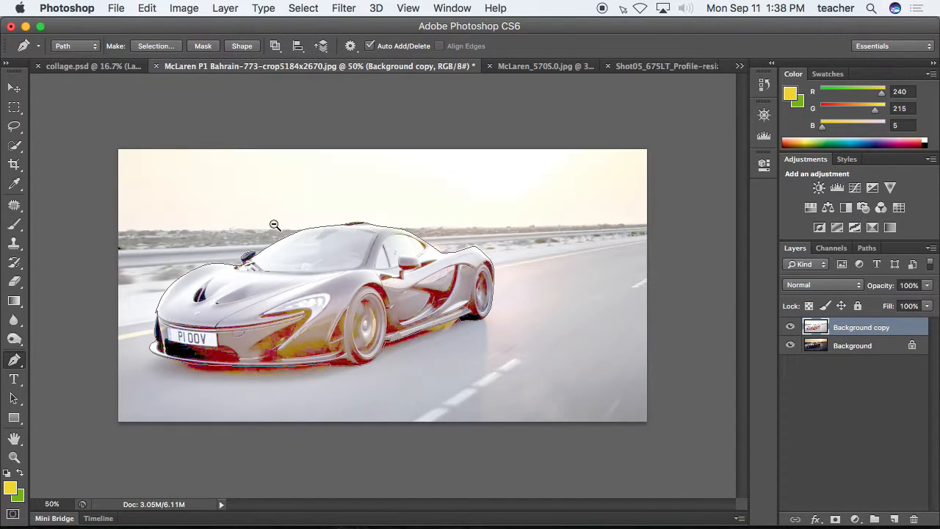
pyautogui.rightClick(310, 278)
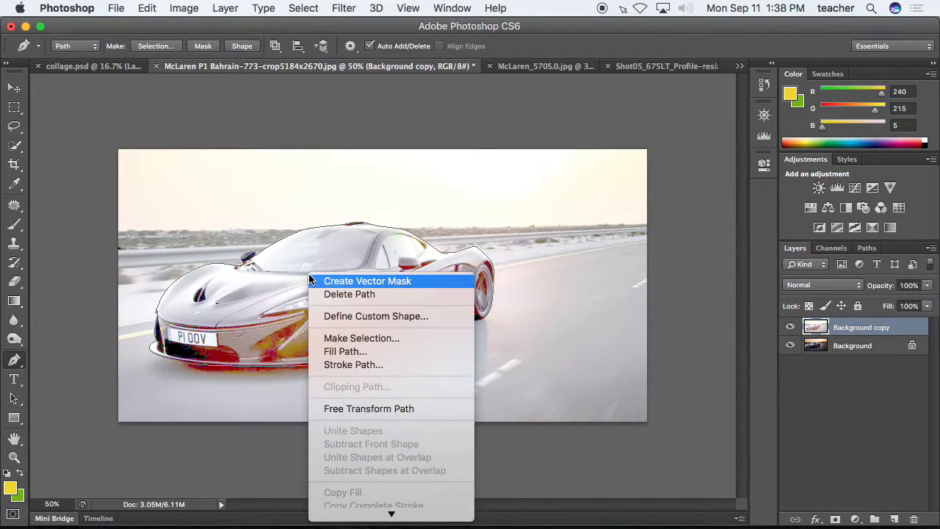
pyautogui.click(361, 338)
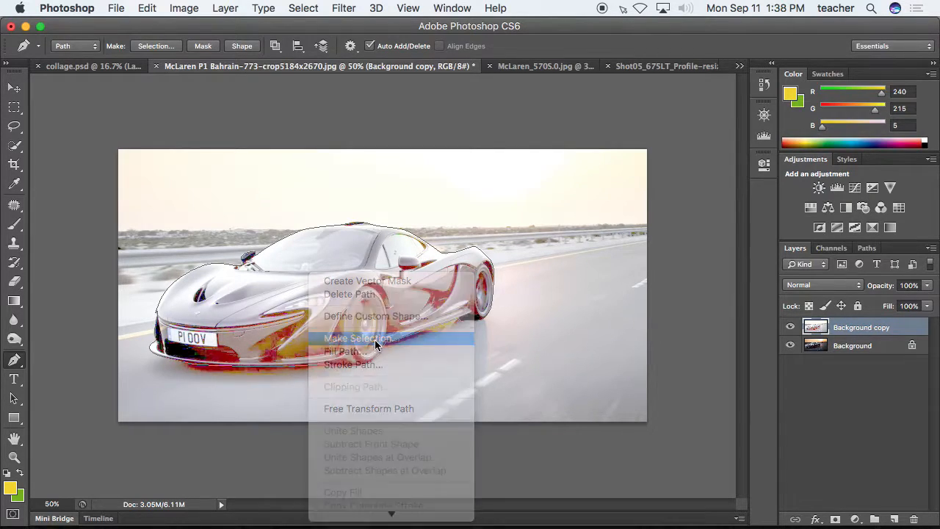
pyautogui.click(535, 214)
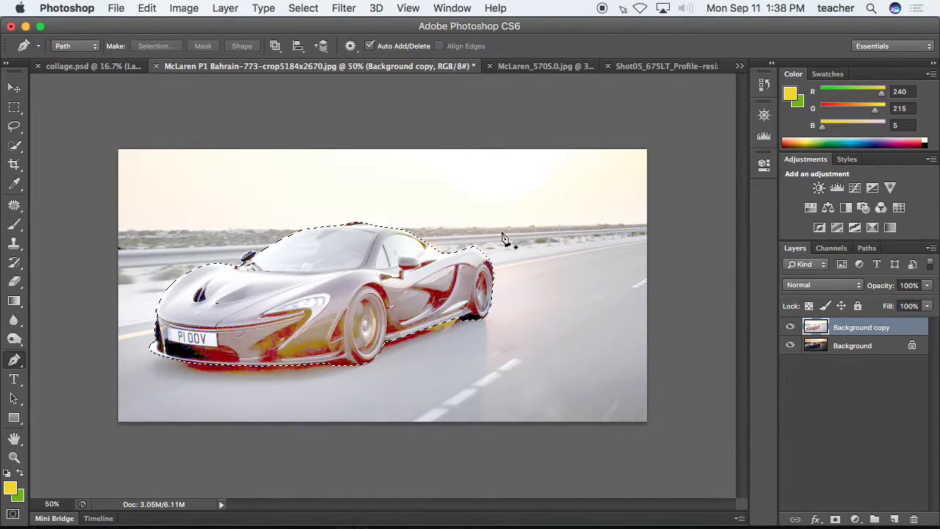
# Step: Hide the brightened Background copy layer and try to paste the selected P1 into collage.psd
pyautogui.click(790, 327)
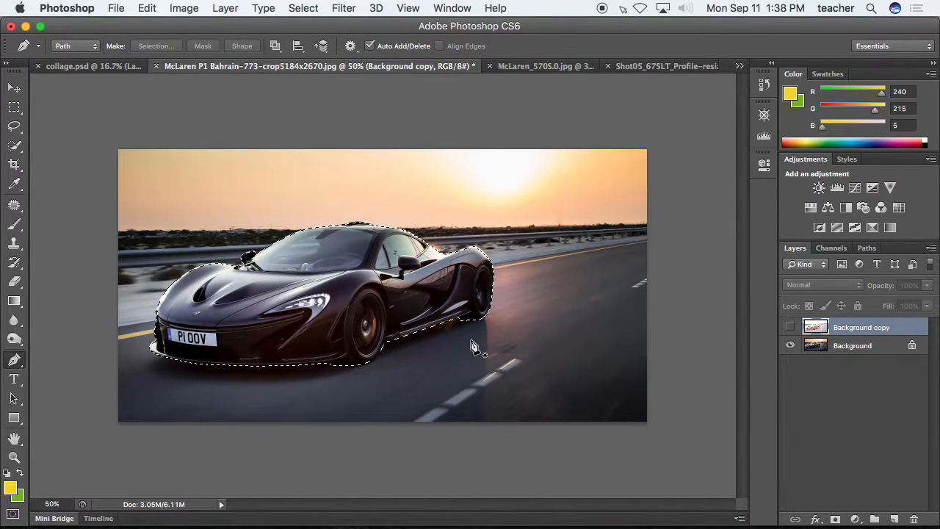
pyautogui.click(67, 68)
pyautogui.press('super+v')
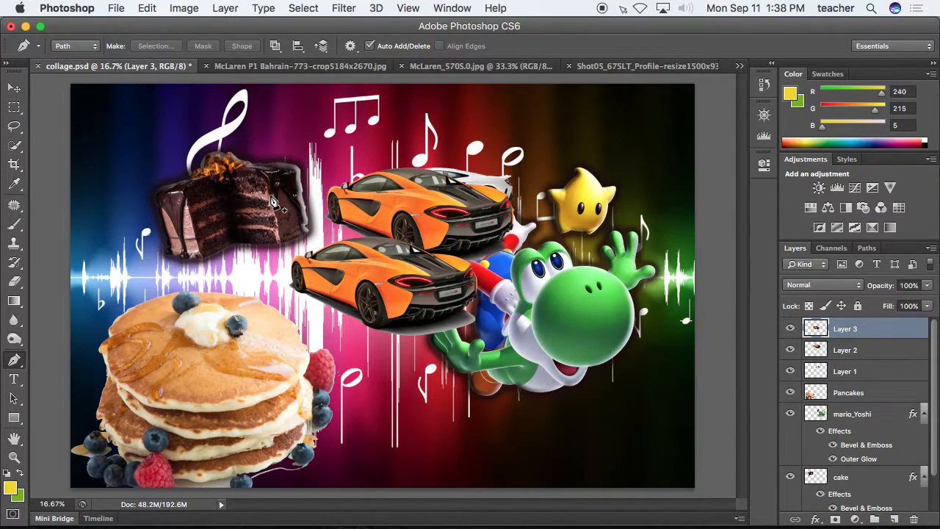
# Step: Copy the selected P1 from the original Background layer and paste it into collage.psd
pyautogui.click(323, 70)
pyautogui.click(843, 351)
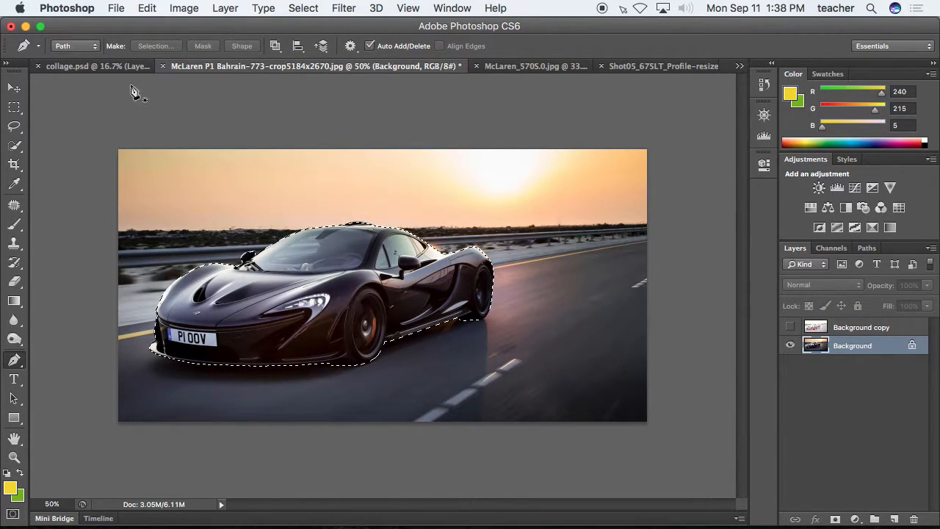
pyautogui.click(96, 66)
pyautogui.press('cmd+v')
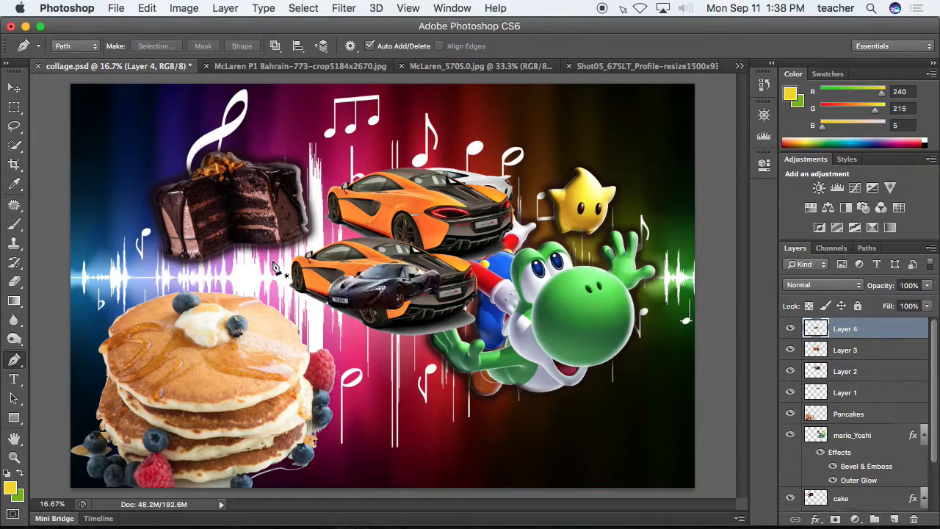
# Step: Enlarge the pasted black P1 in the collage to about 2.8 times its size, keeping its upper-left corner in place
pyautogui.click(14, 87)
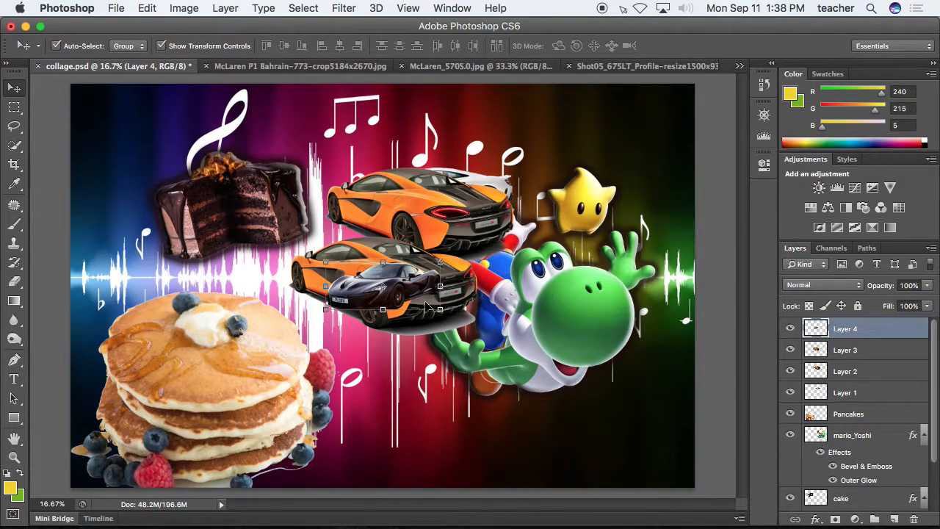
pyautogui.moveTo(439, 309); pyautogui.dragTo(625, 450)
pyautogui.press('Return')
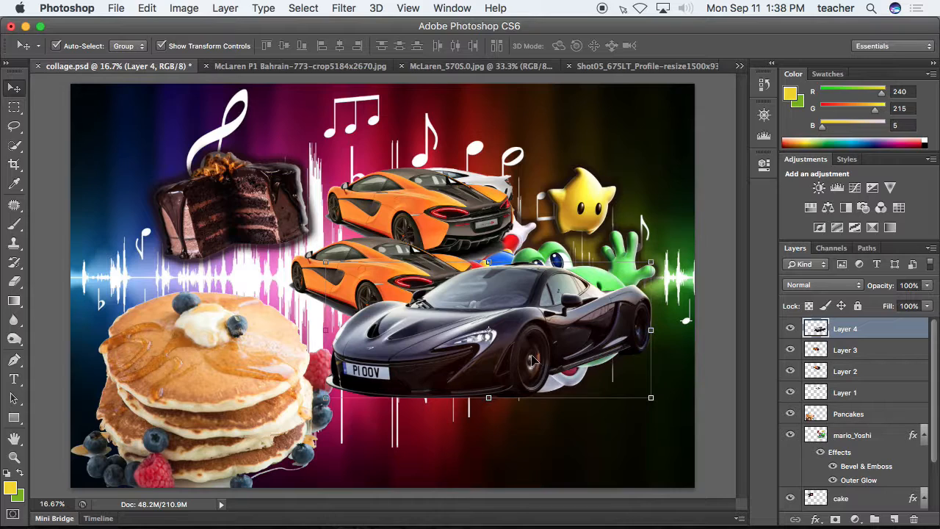
# Step: Flip the pasted black P1 horizontally and move it left so it overlaps the top of the pancakes and the lower orange car
pyautogui.moveTo(527, 360); pyautogui.dragTo(483, 352)
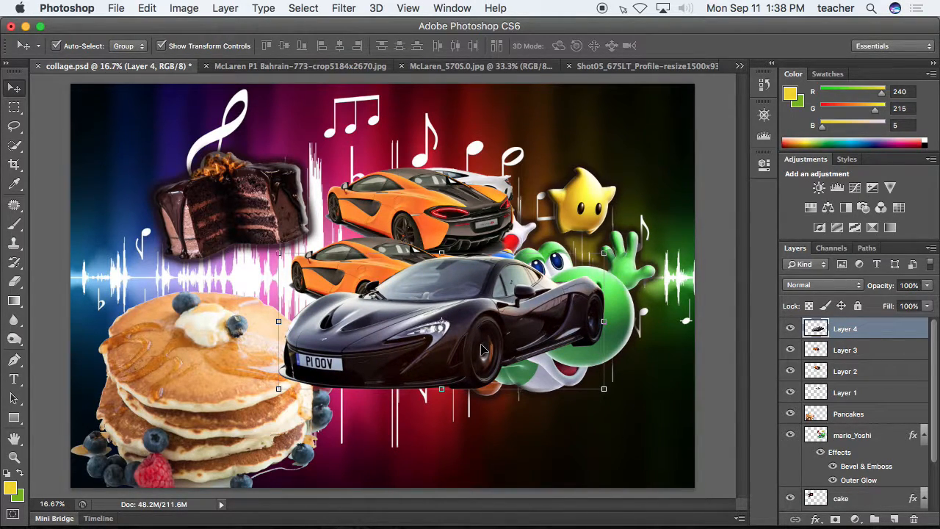
pyautogui.click(183, 8)
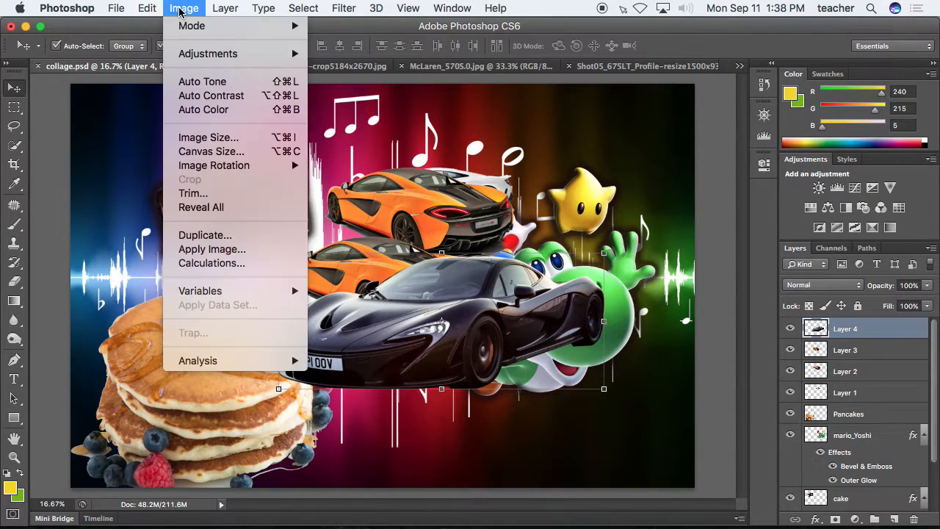
pyautogui.moveTo(150, 9)
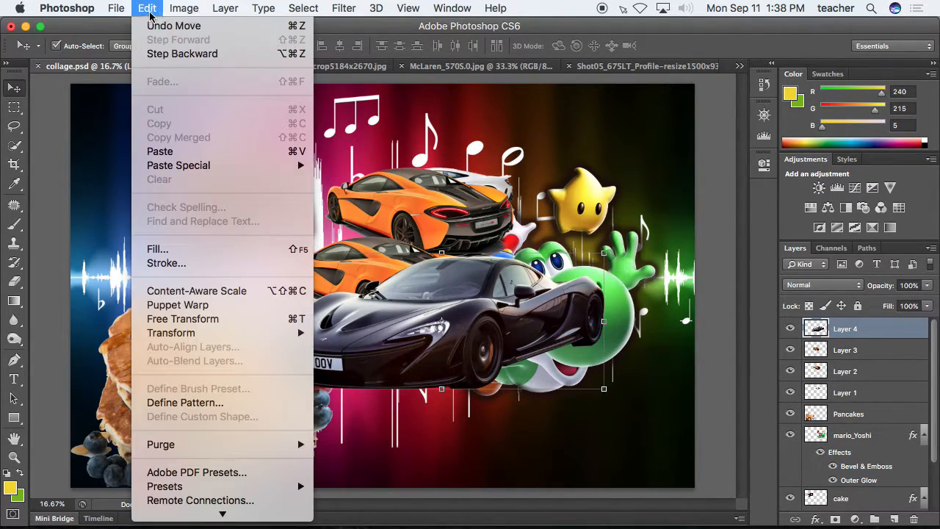
pyautogui.moveTo(215, 335)
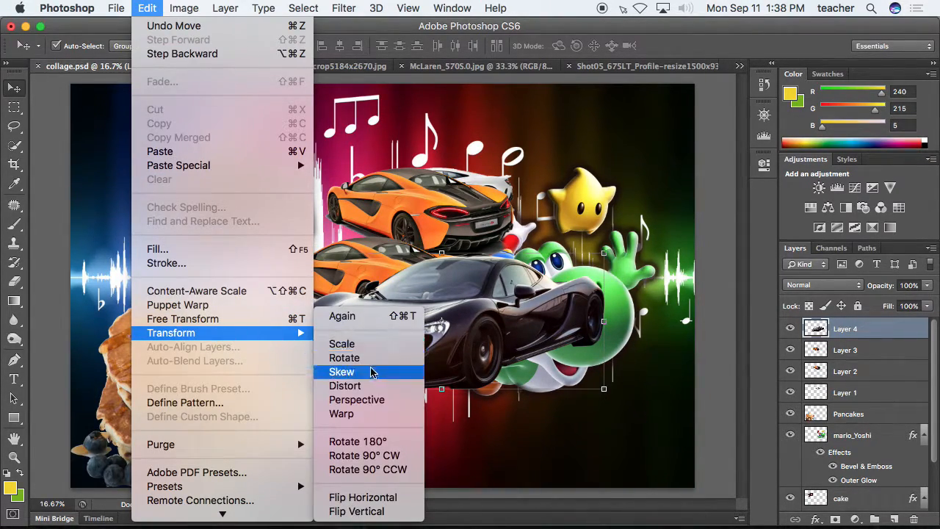
pyautogui.click(380, 506)
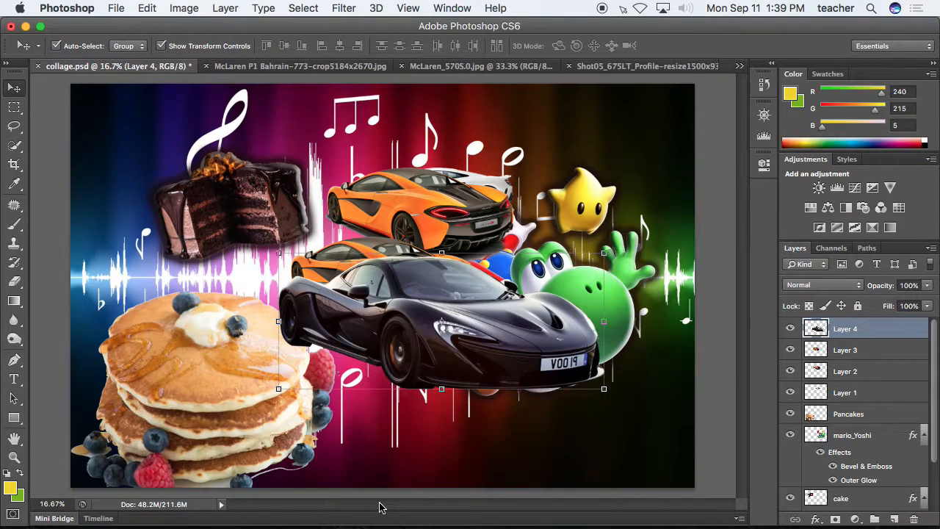
pyautogui.moveTo(486, 361); pyautogui.dragTo(338, 357)
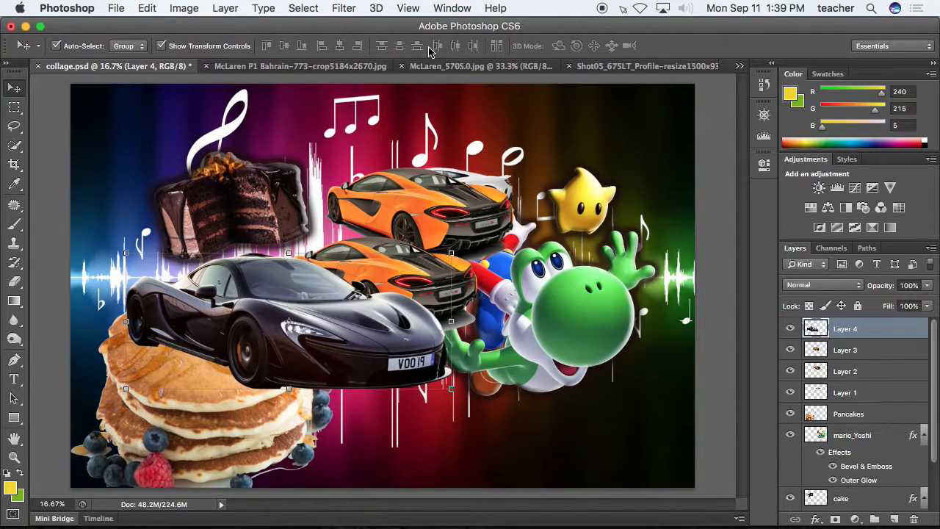
# Step: Switch to the white 675LT profile image and activate the Lasso tool in add-to-selection mode
pyautogui.click(652, 66)
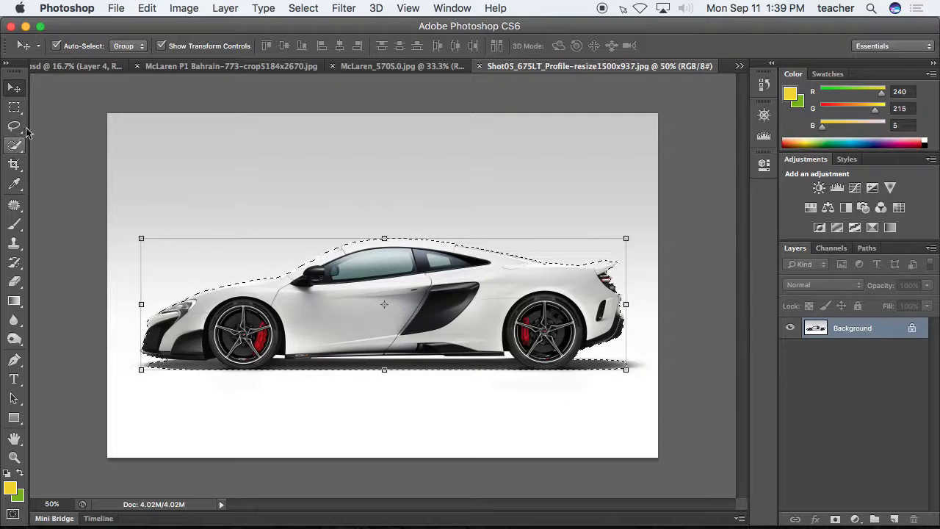
pyautogui.click(14, 126)
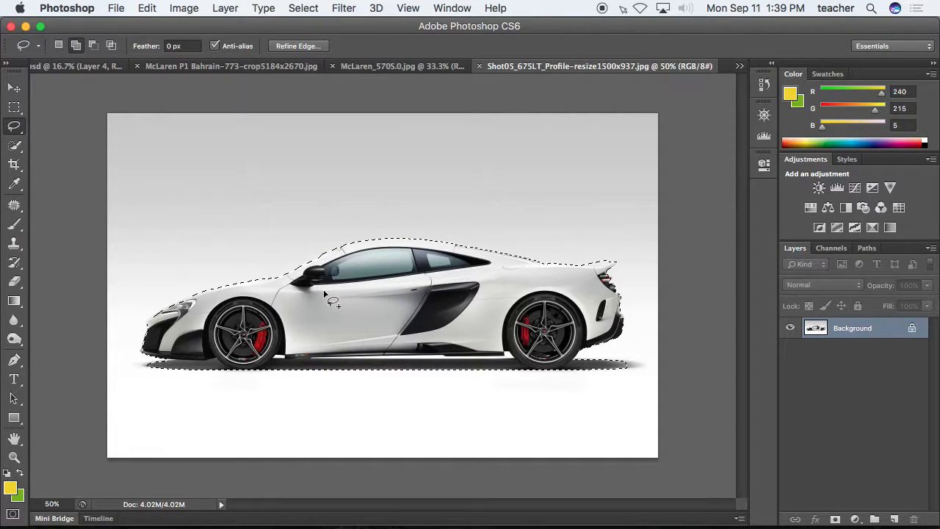